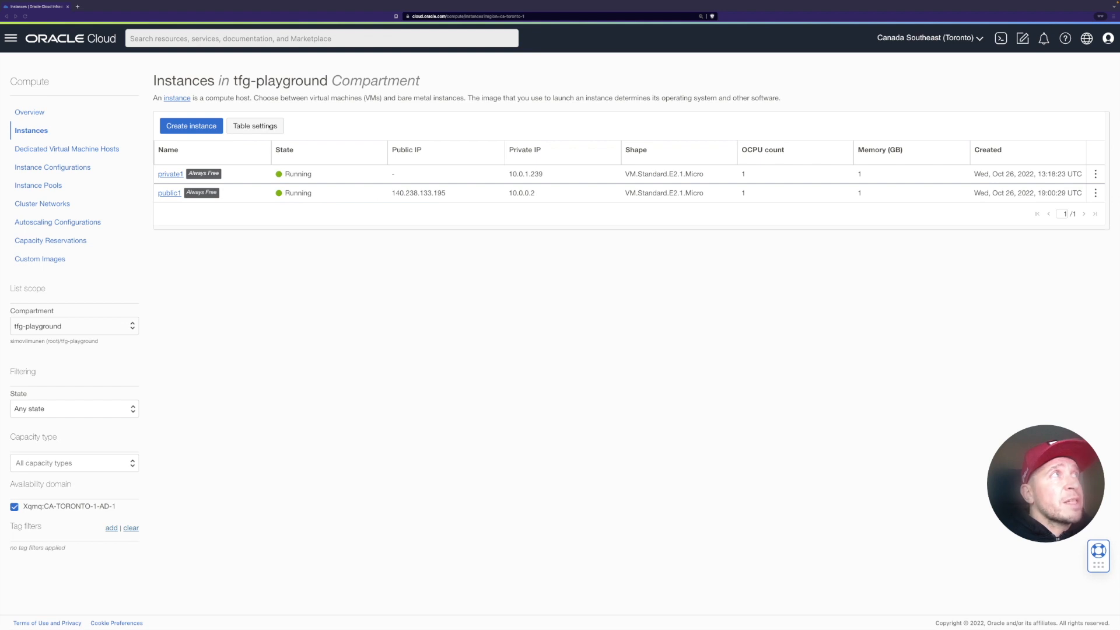
Step: Add the Subnet column to the instances table and save the table settings
click(269, 126)
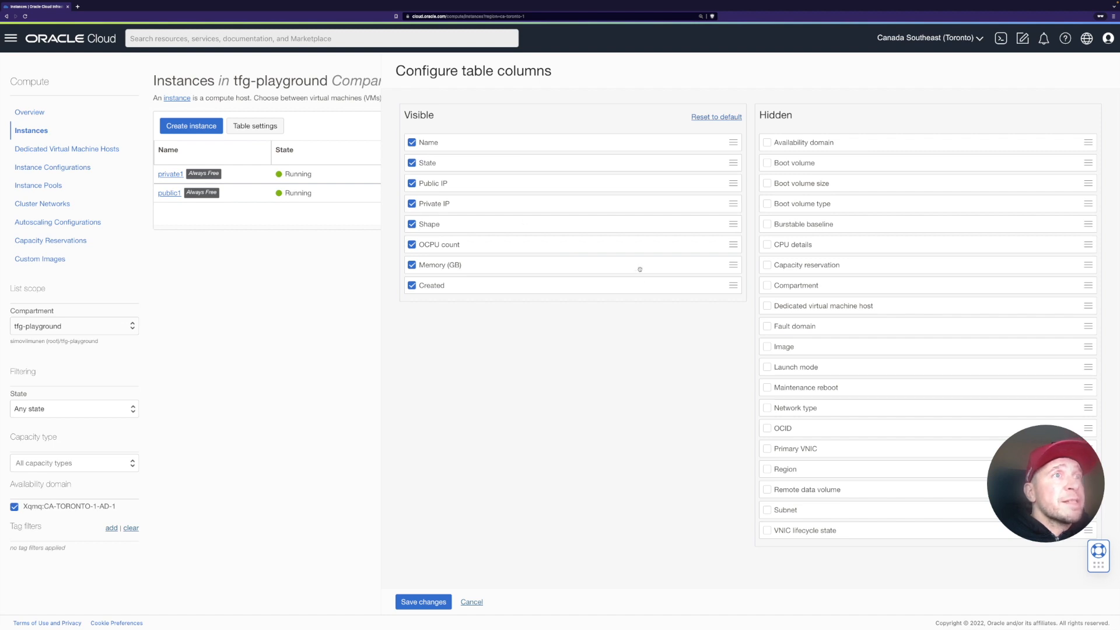
click(767, 511)
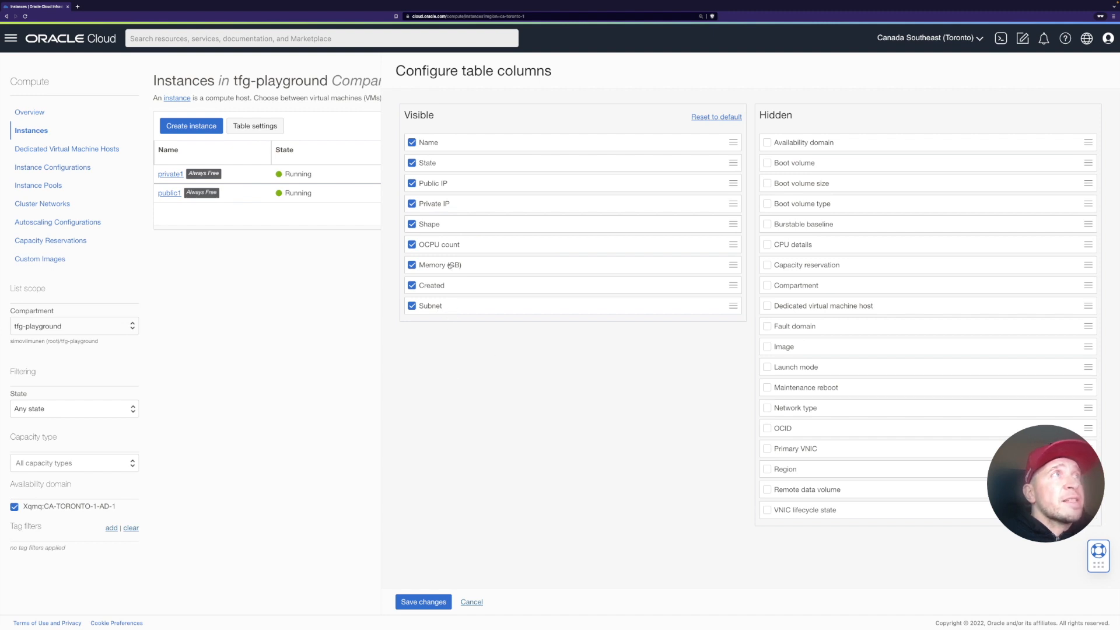
click(429, 603)
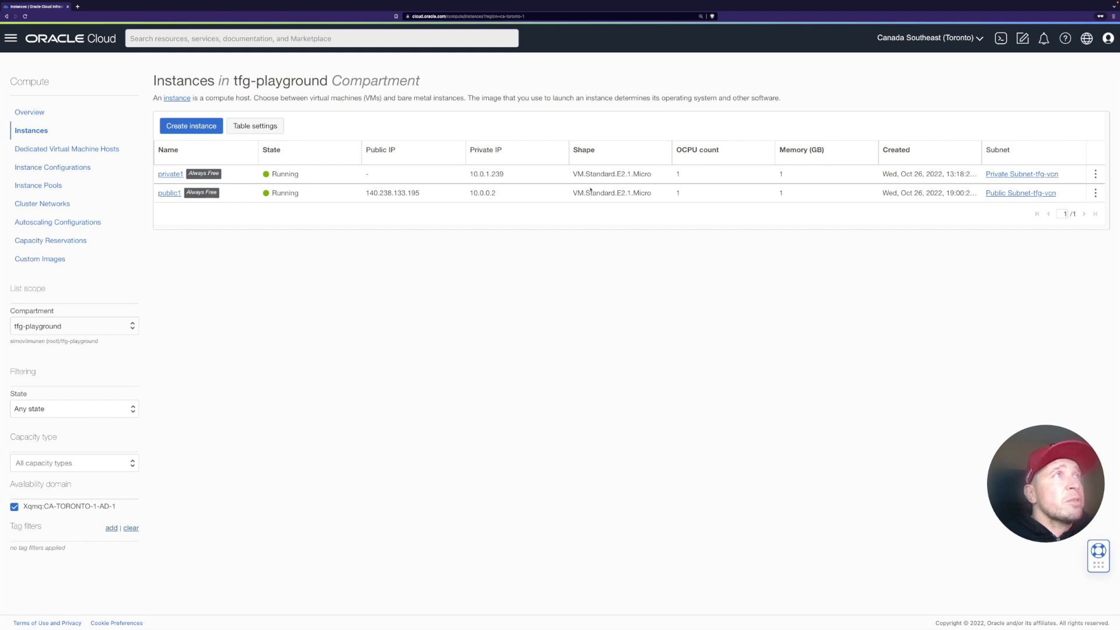
Step: Copy public1's public IP and SSH into it as opc with the tfg.ppk key, accepting the host fingerprint
double_click(397, 195)
key(super+c)
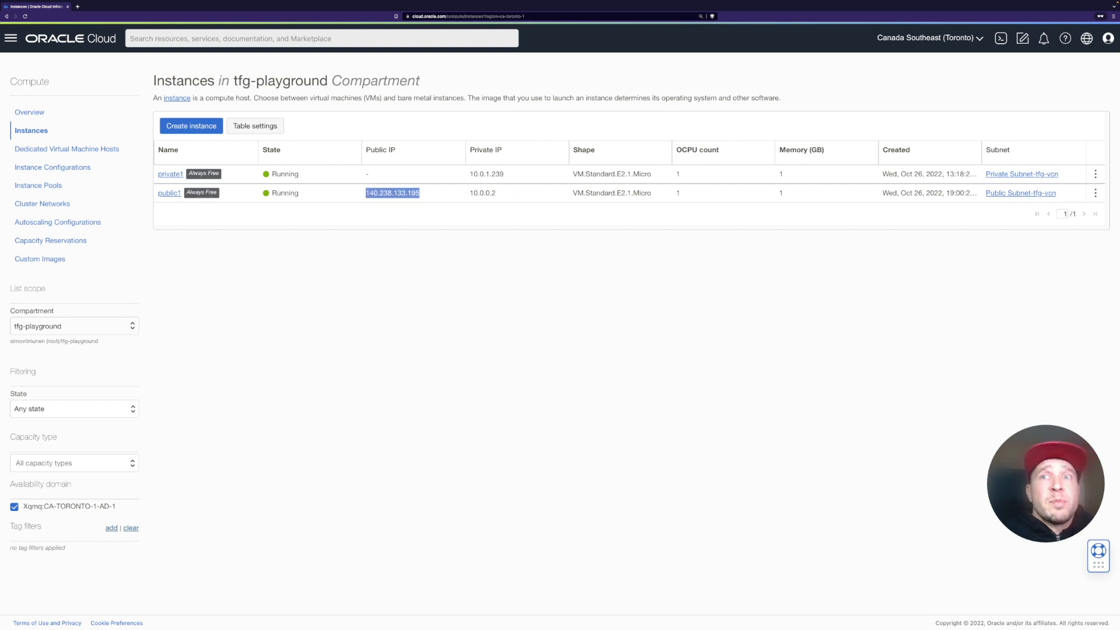
key(ctrl+Left)
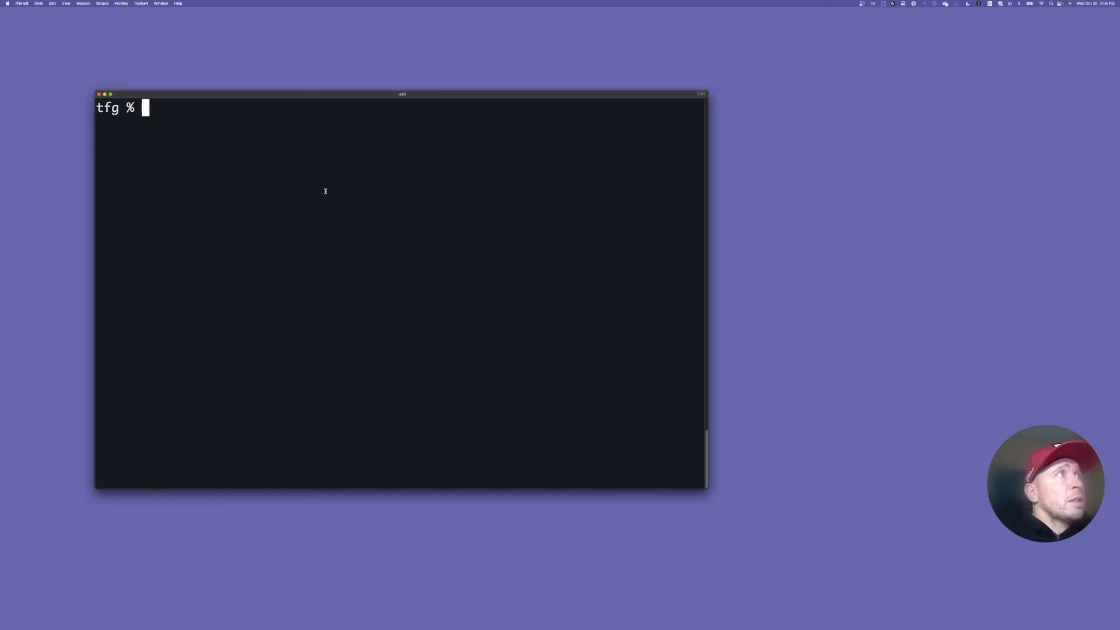
text(ssh -i )
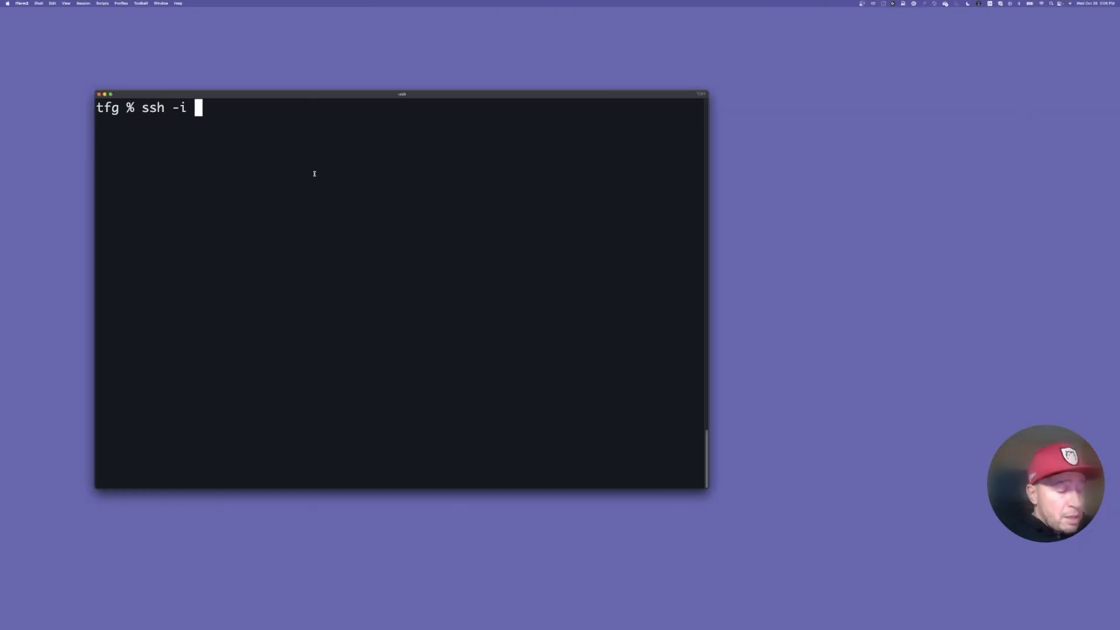
text(tf)
key(Tab)
text(op)
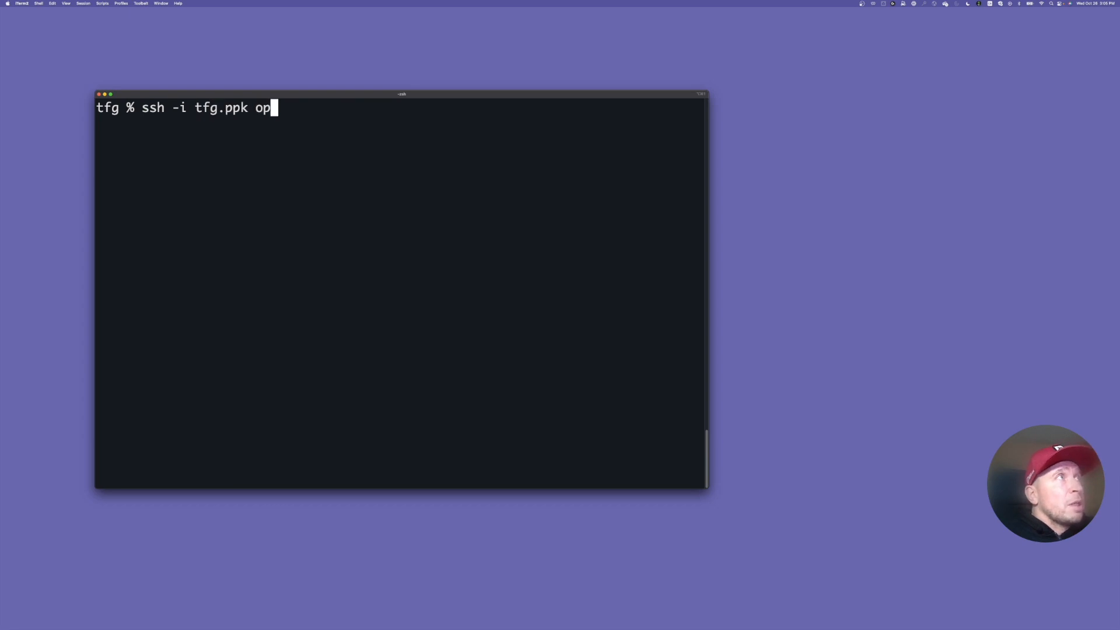
text(c@)
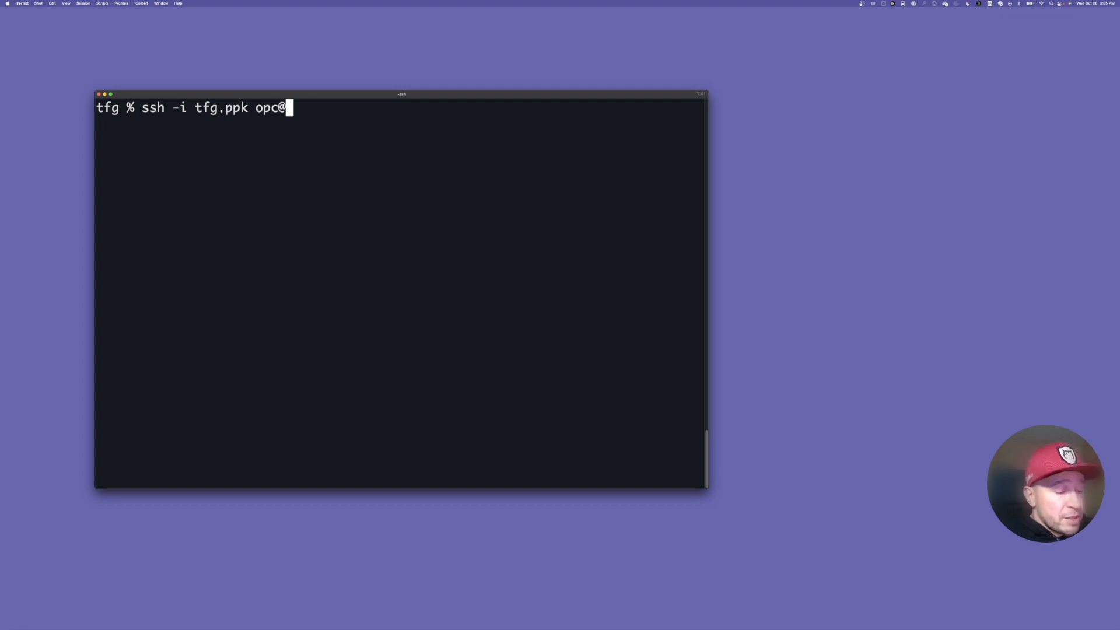
key(super+v)
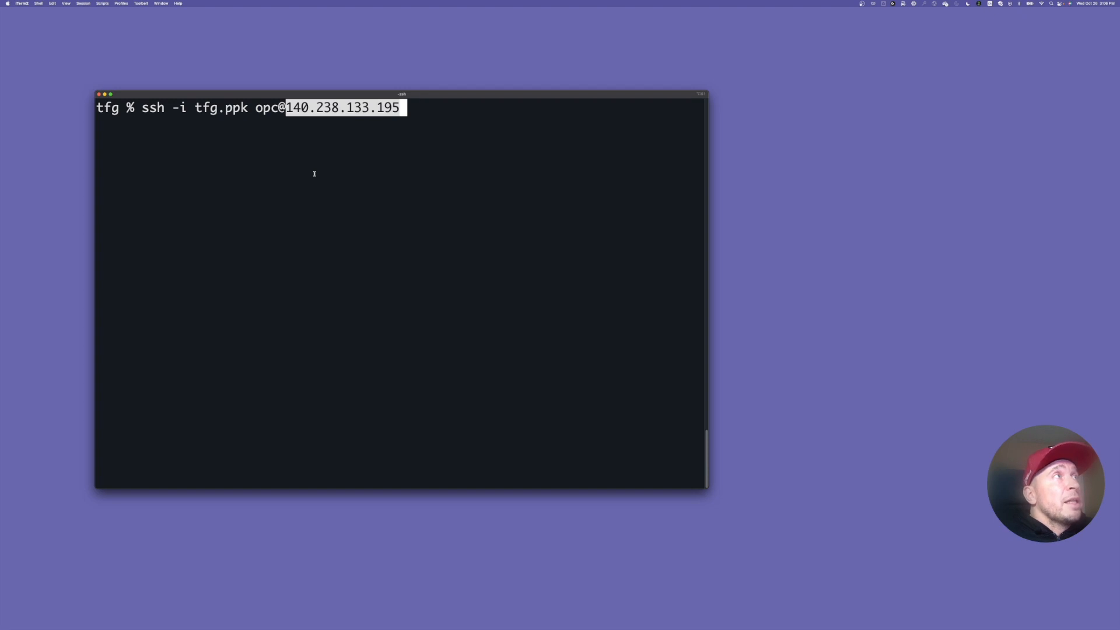
key(Return)
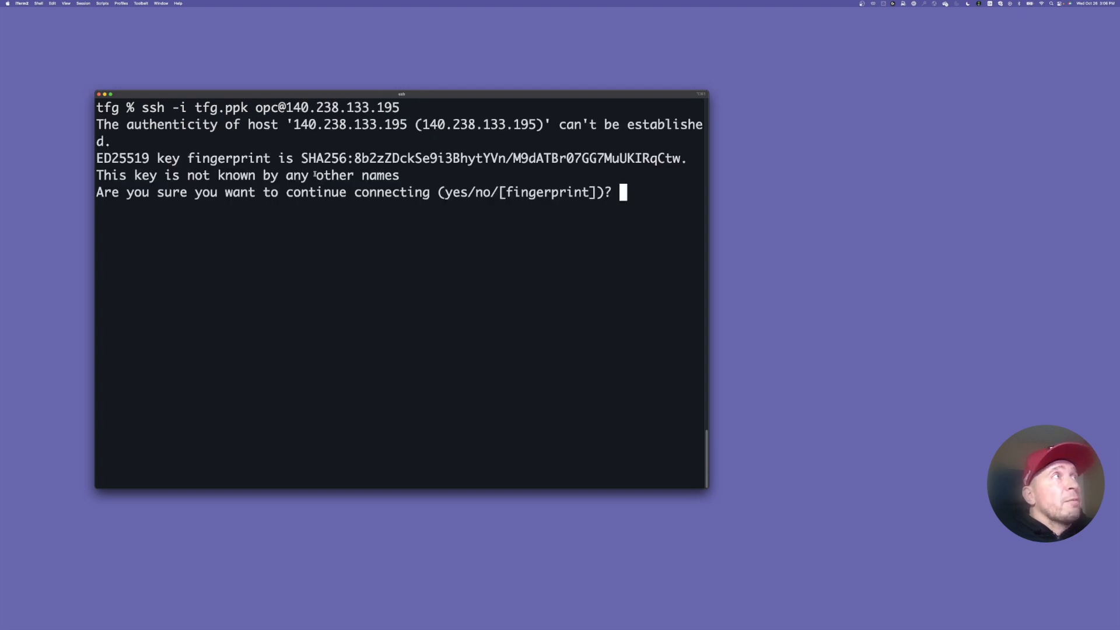
text(yes)
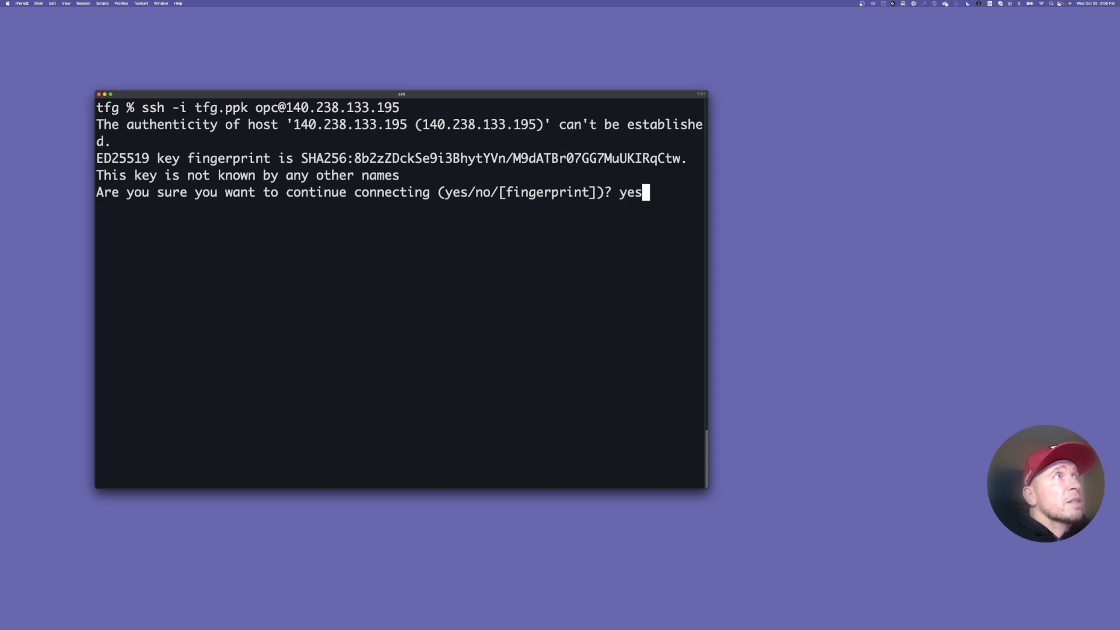
key(Return)
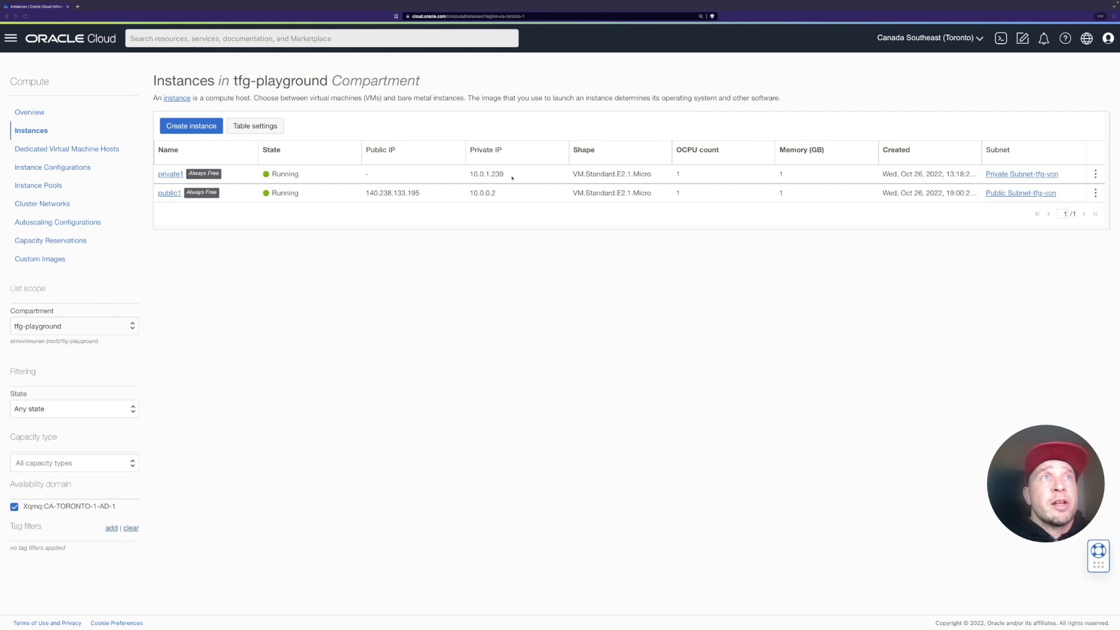
Step: Open the private1 instance's Oracle Cloud Agent plugins and enable the Bastion plugin
click(176, 175)
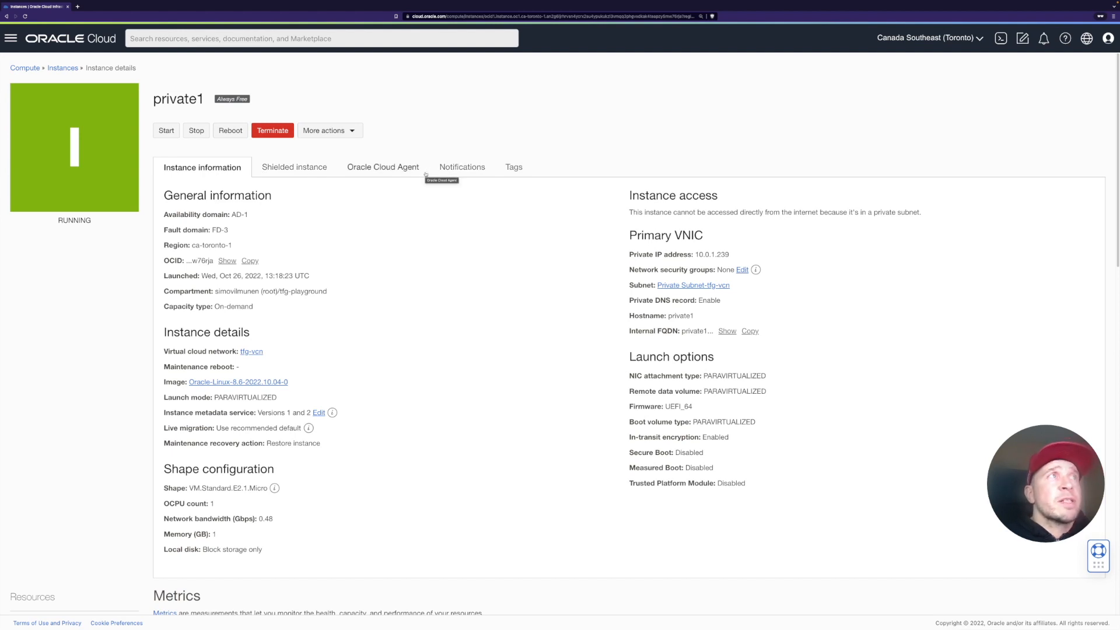
click(400, 168)
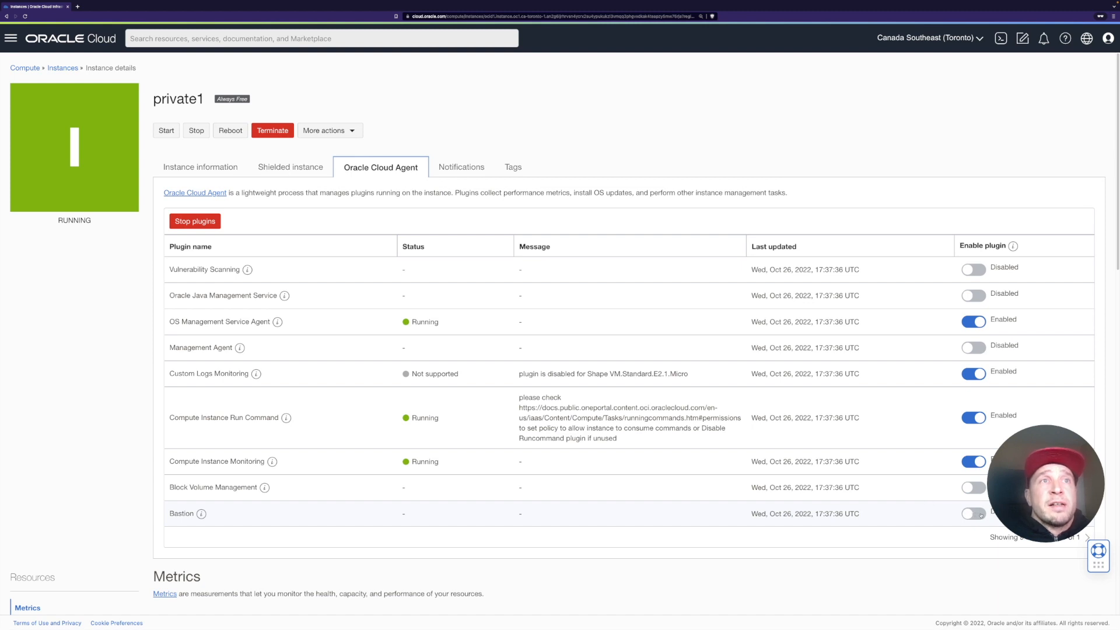
click(981, 516)
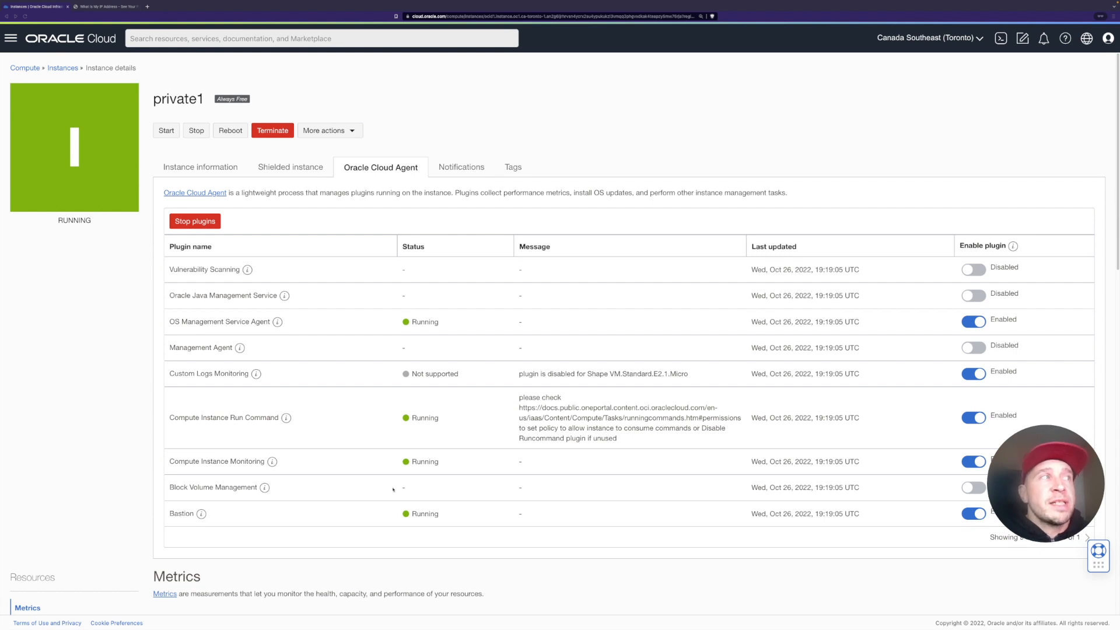
Step: Go to the Bastion service under Identity & Security and start a new bastion named TFGBastion
scroll(467, 481, down, 2)
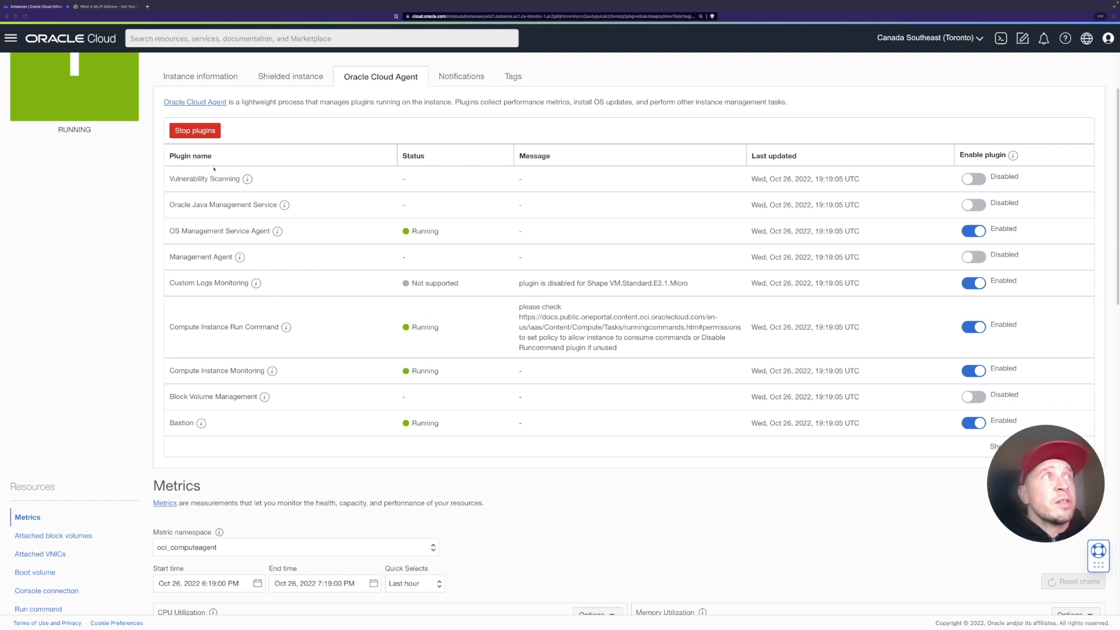
click(11, 40)
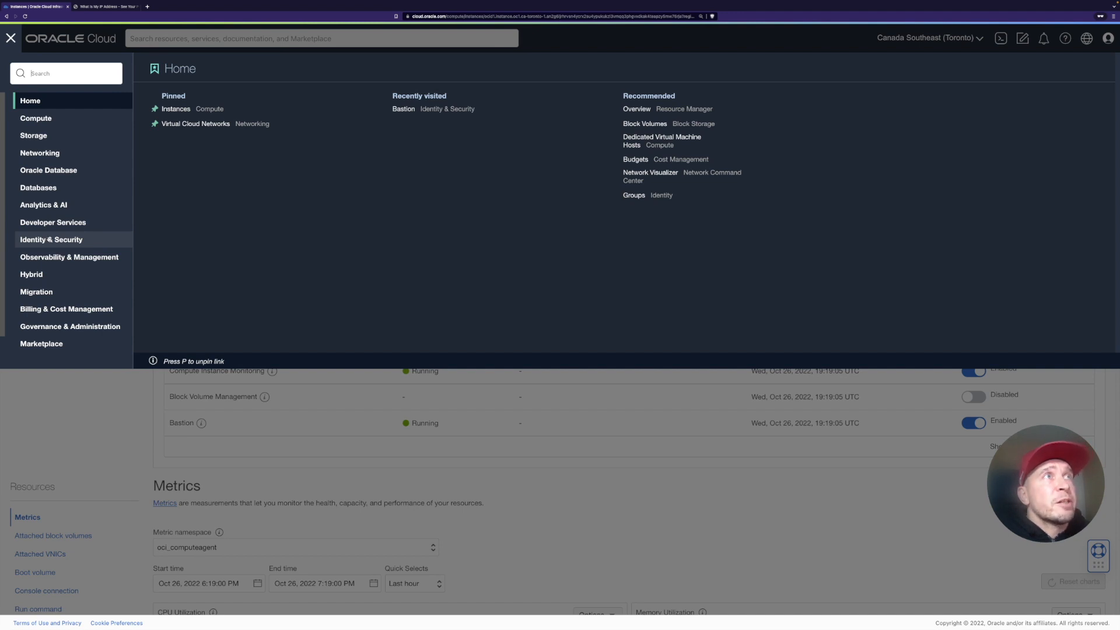
click(49, 240)
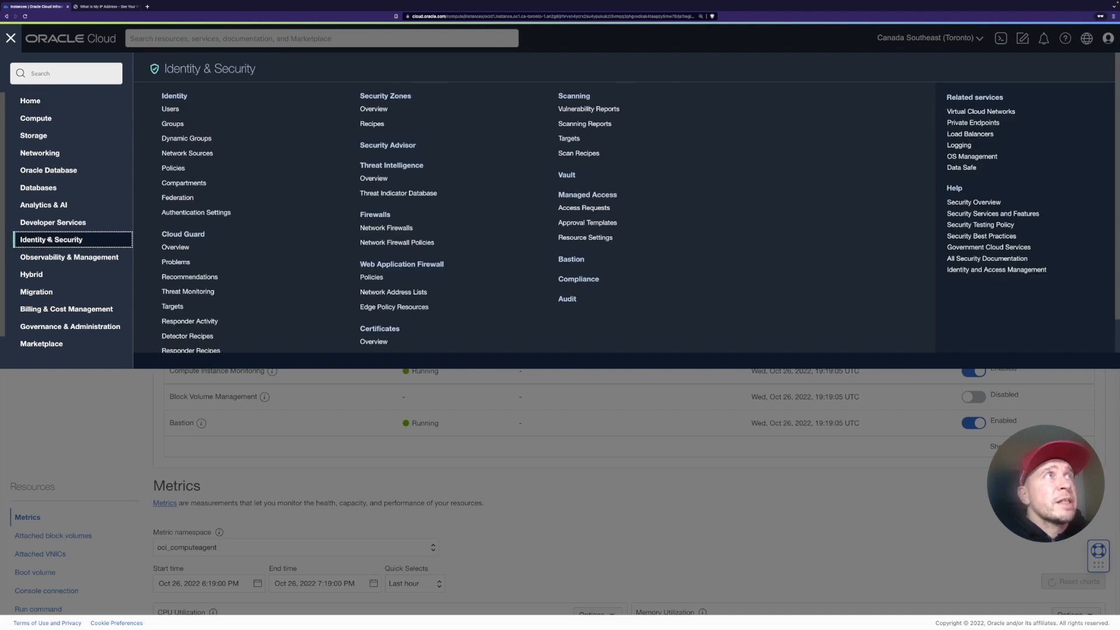
click(586, 260)
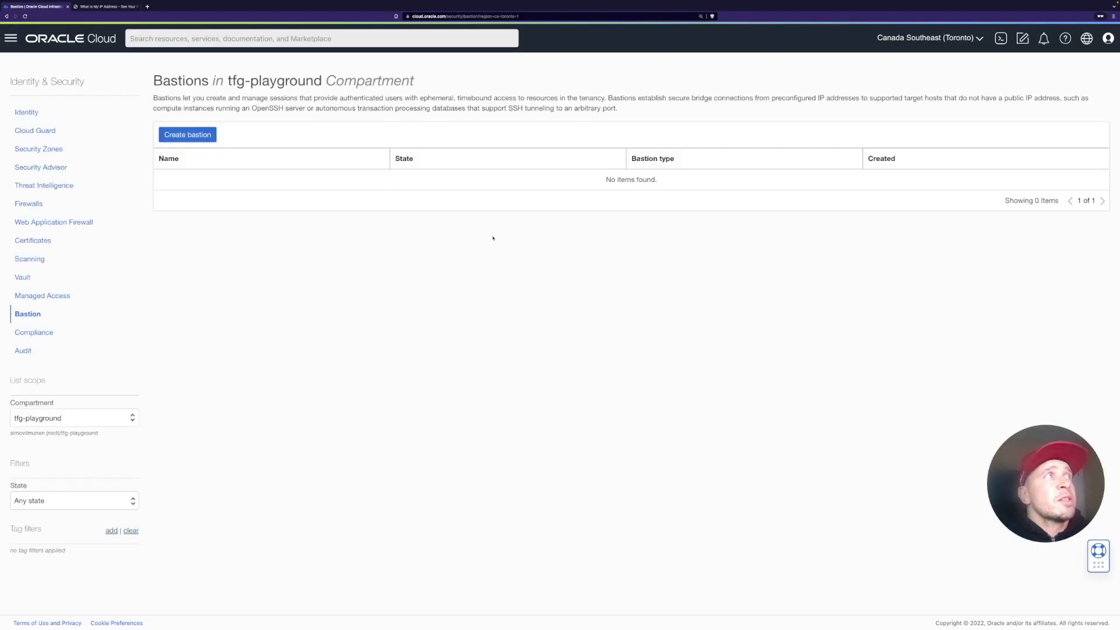
click(189, 137)
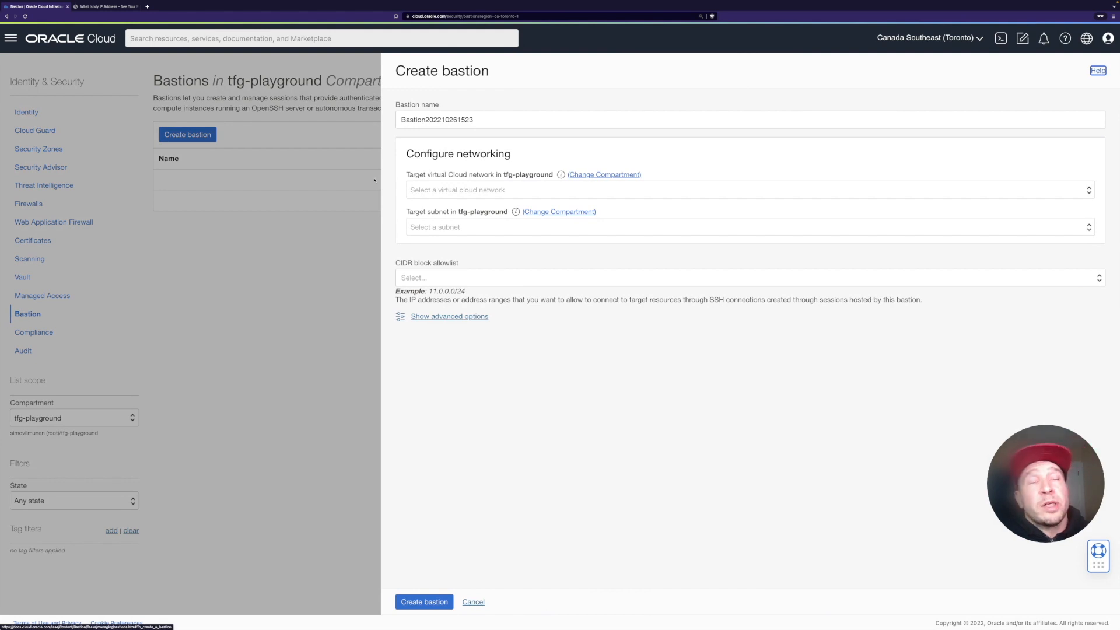
double_click(529, 120)
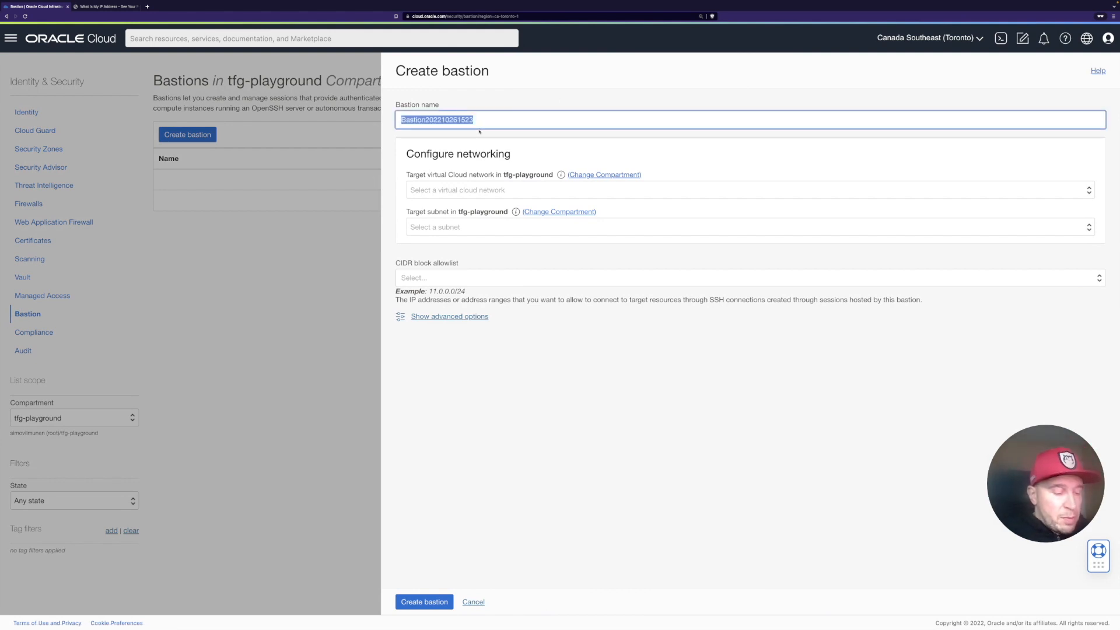
text(TFG)
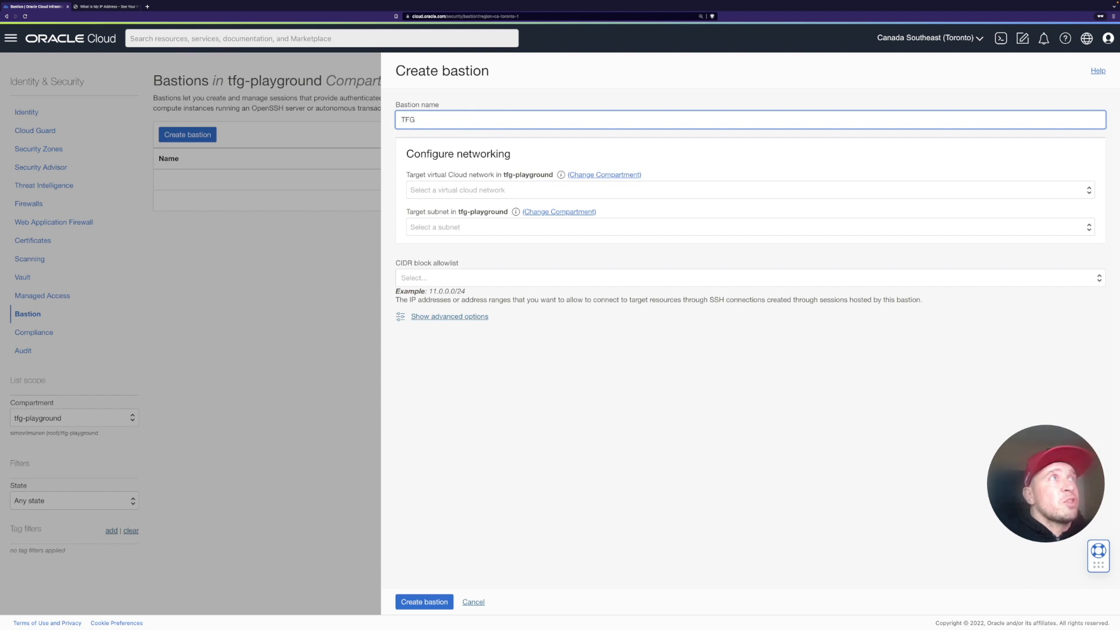
text(Bastion)
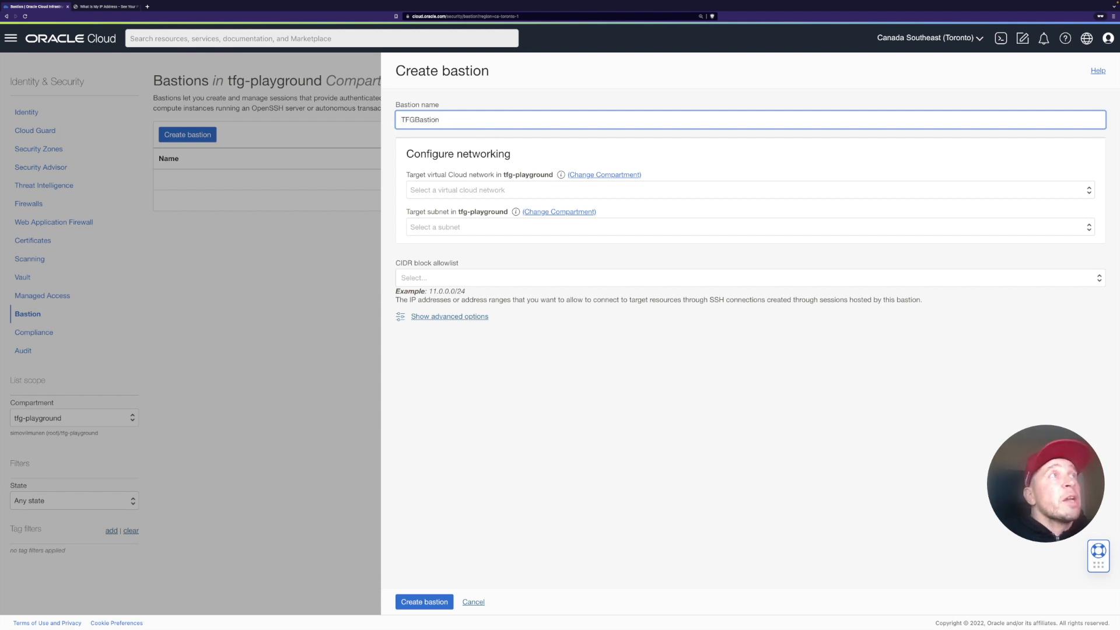
Step: Target the bastion at the tfg-vcn network and its Private Subnet-tfg-vcn subnet
click(472, 189)
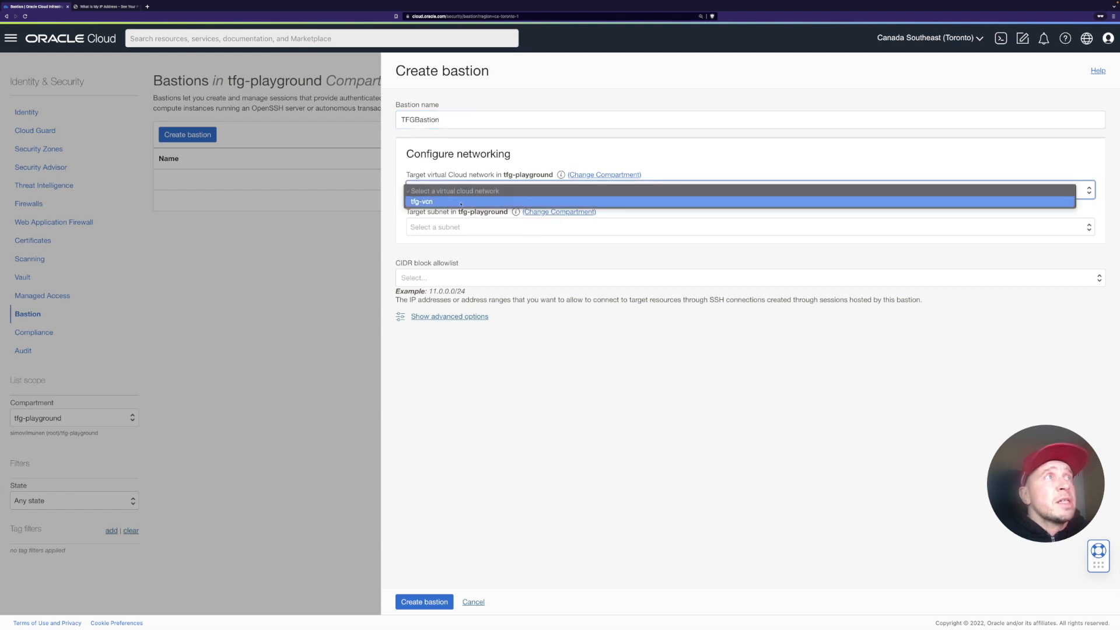
click(461, 202)
click(434, 227)
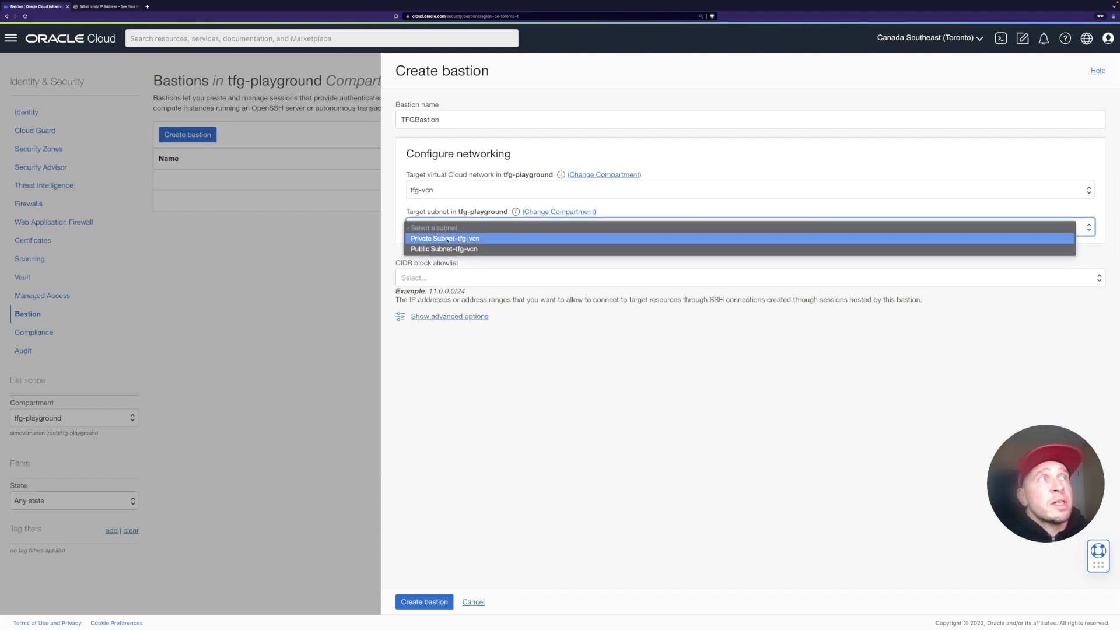
click(448, 239)
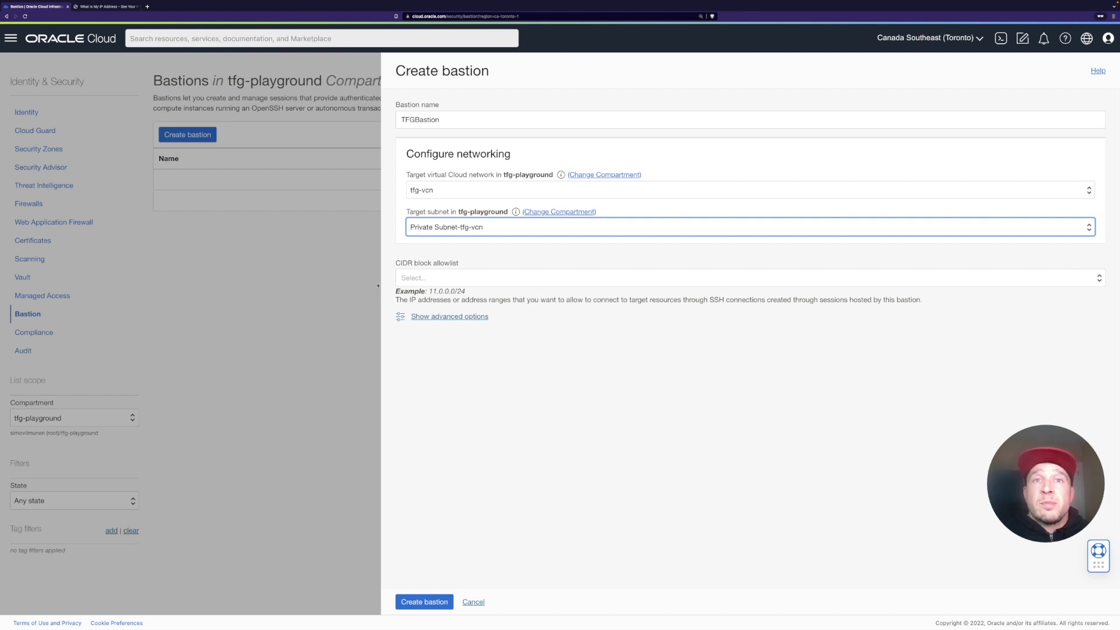
click(433, 277)
text(142.112.149.188)
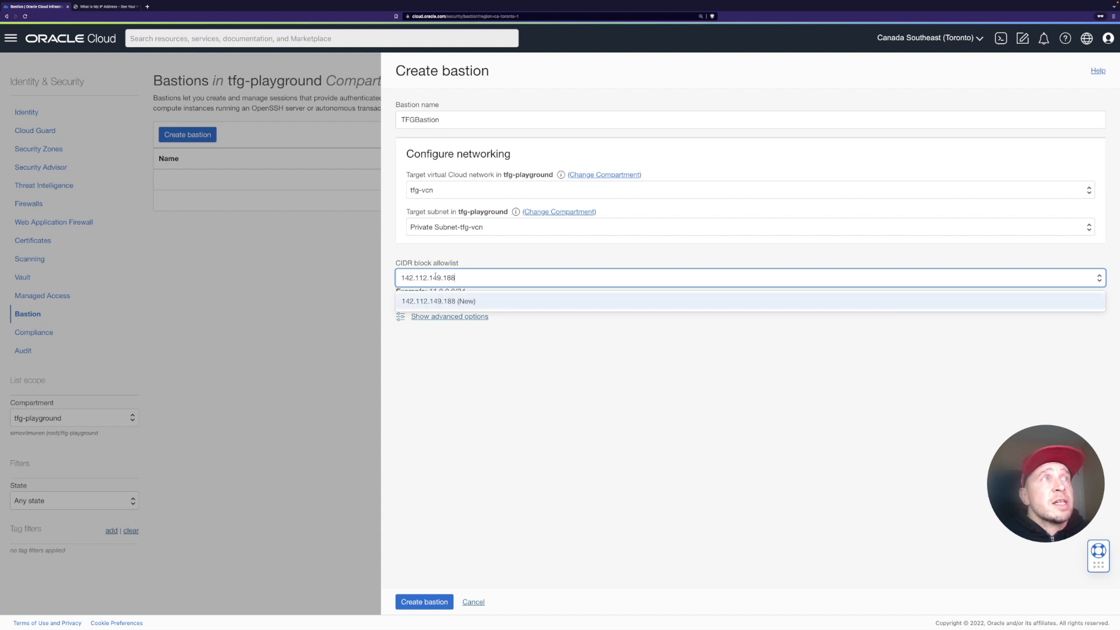
text(/32)
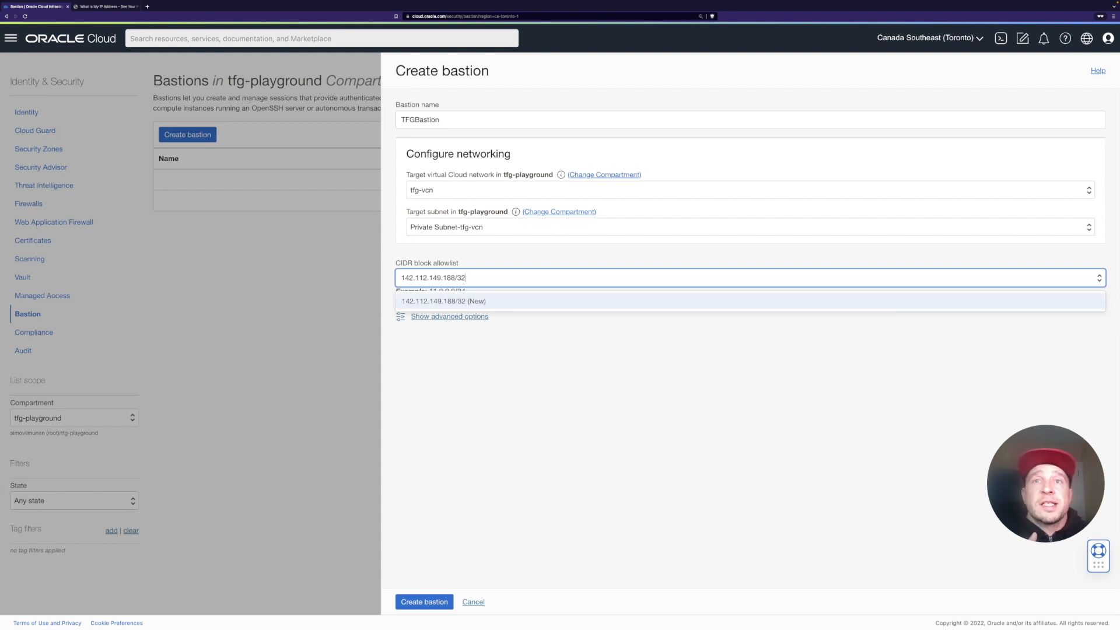
key(Return)
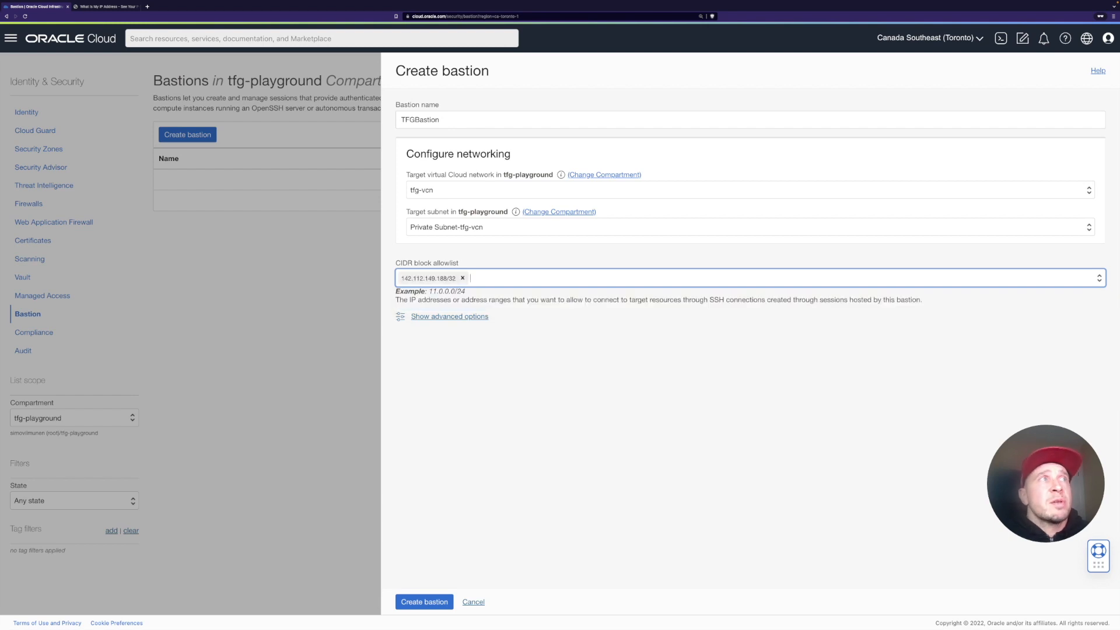
click(431, 603)
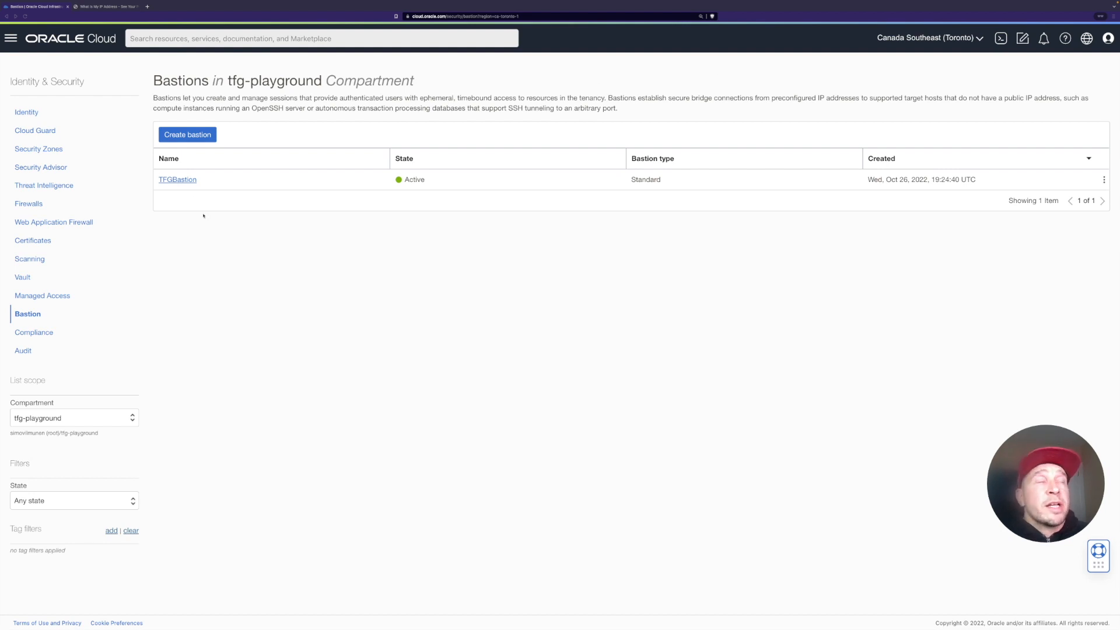
Step: Open the TFGBastion bastion and start a new session, keeping the Managed SSH session type
click(173, 180)
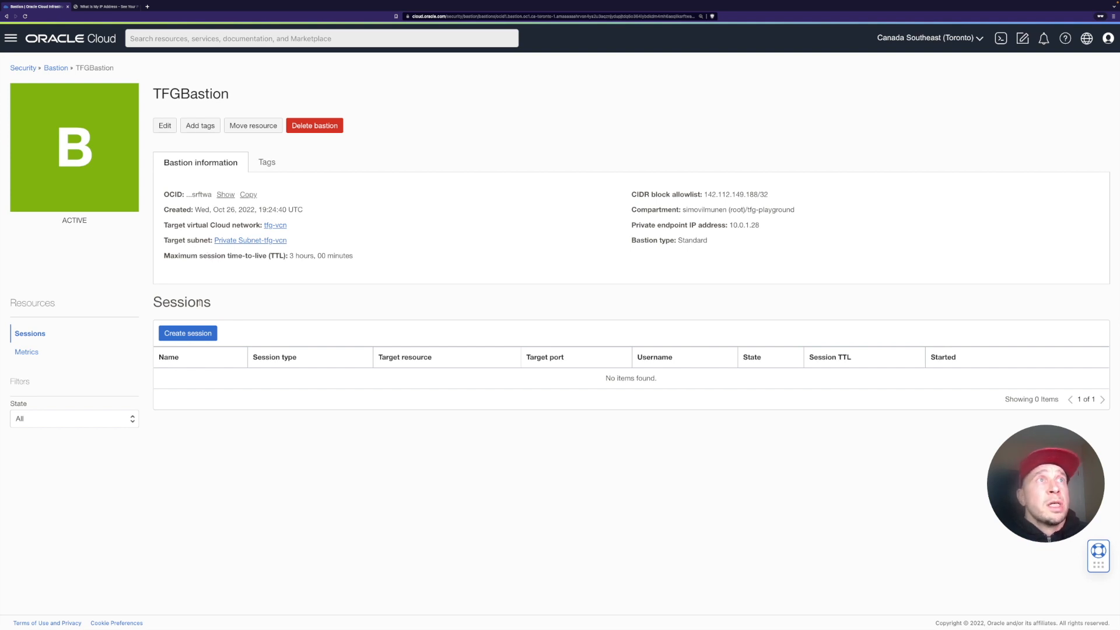
click(197, 334)
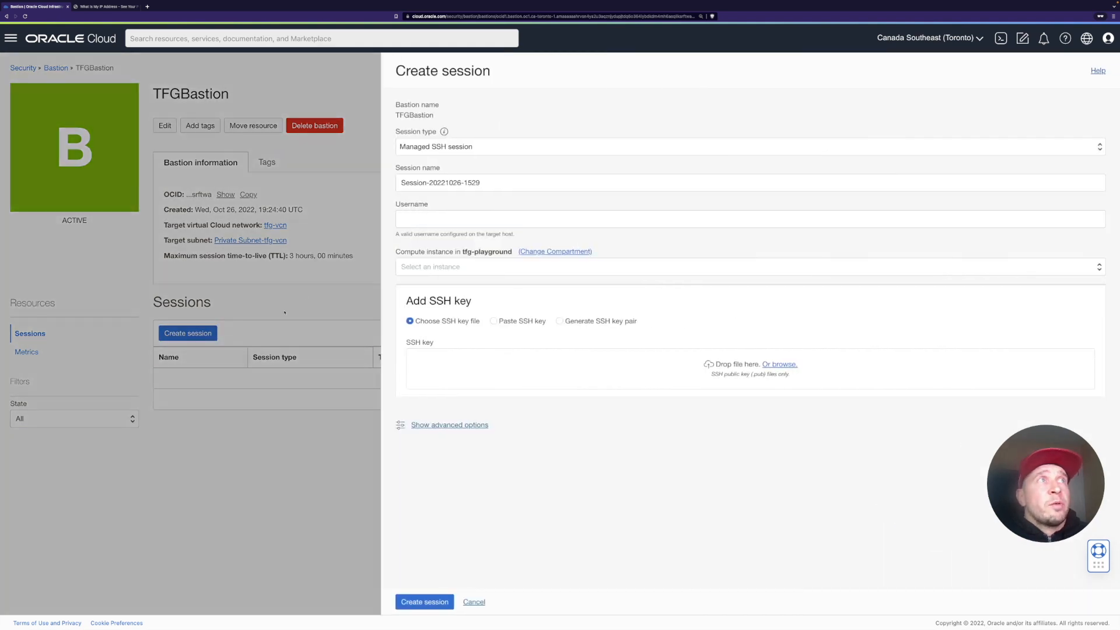
click(486, 147)
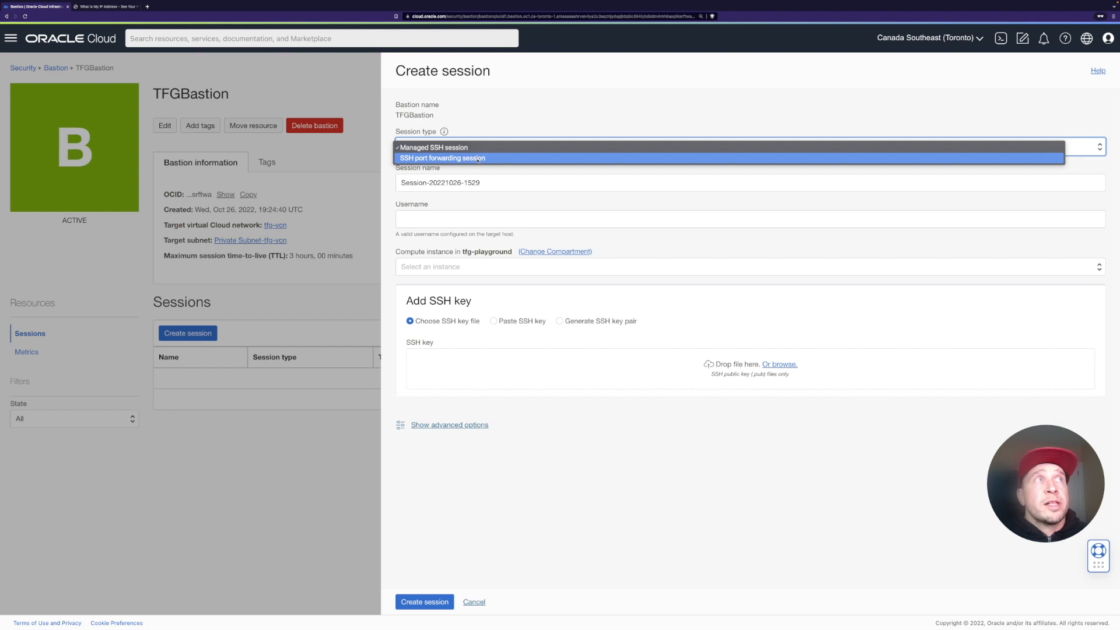
click(473, 149)
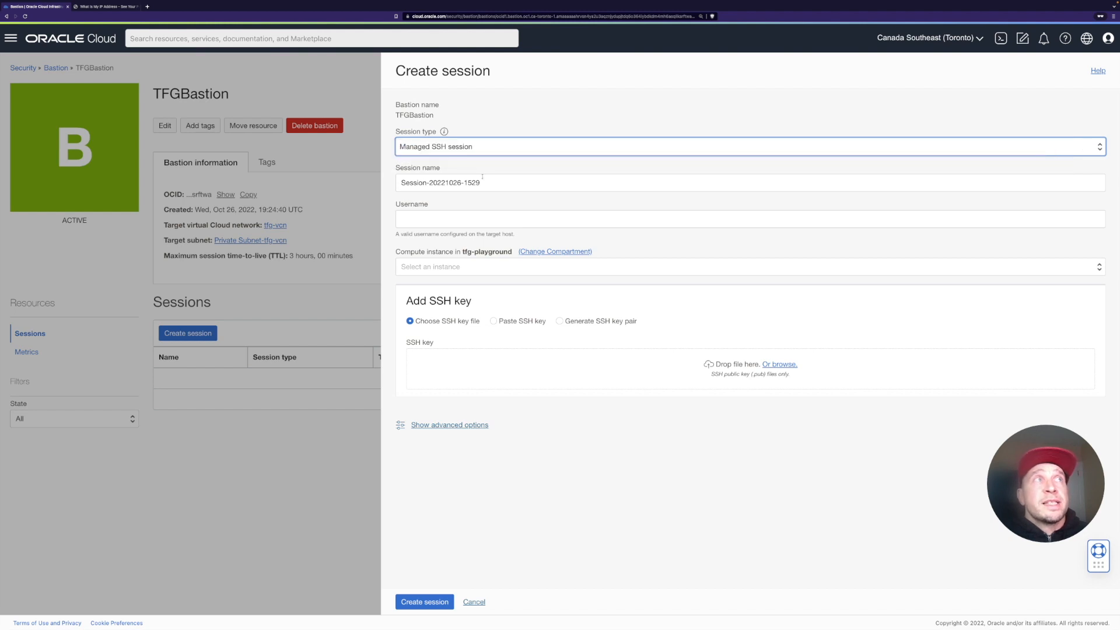
Step: Name the session SimoSession1 and set its username to opc
double_click(491, 183)
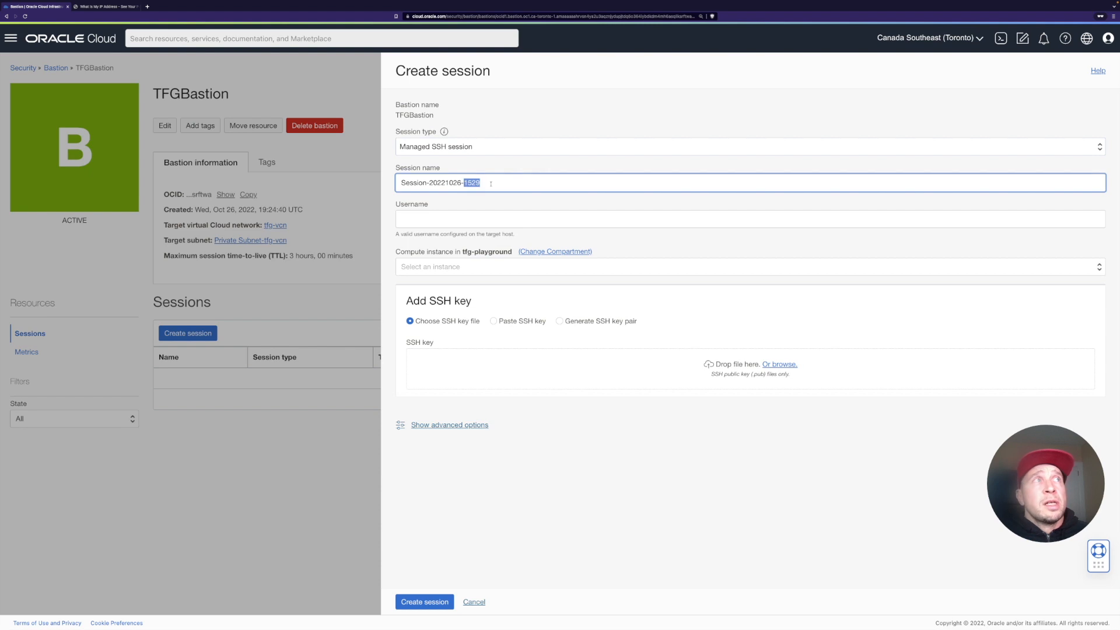
triple_click(490, 184)
text(SimoSession1)
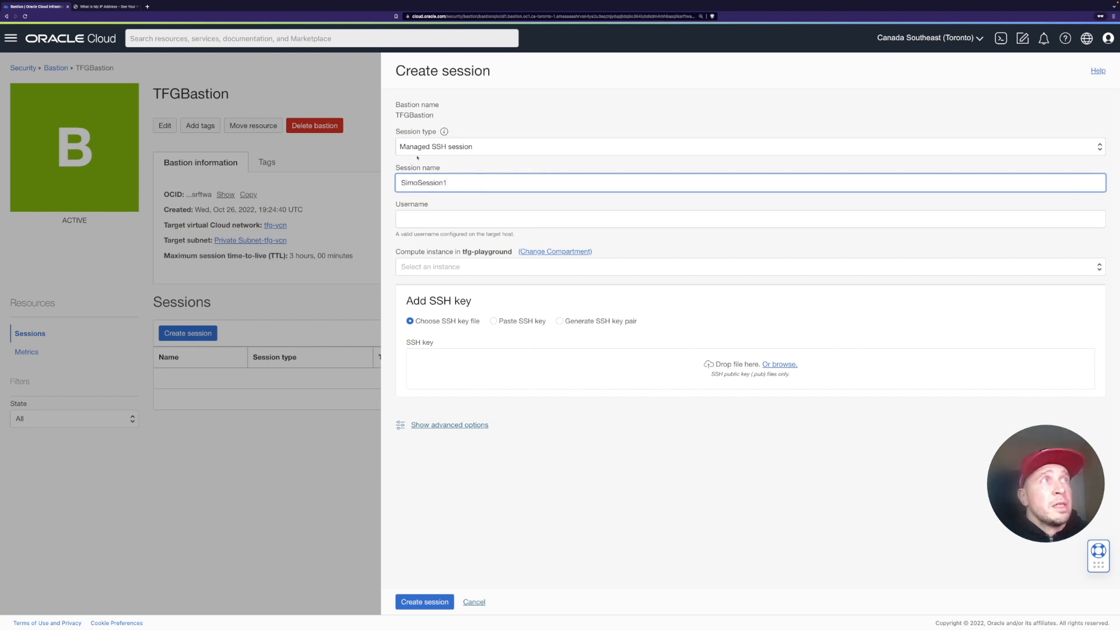
click(430, 219)
text(opc)
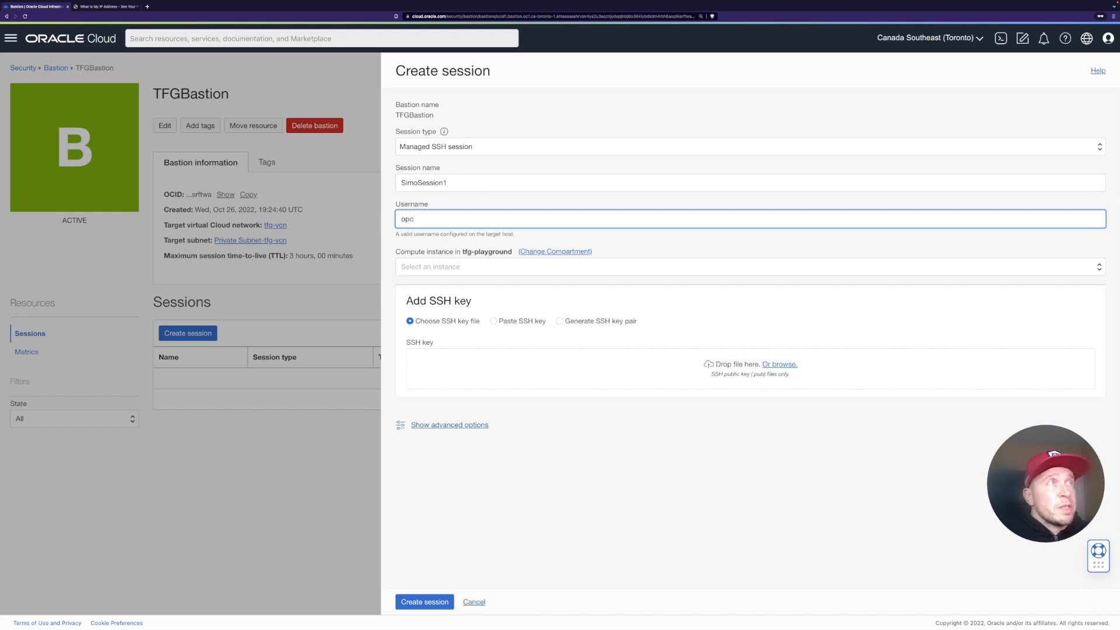
Step: Target the private1 compute instance and paste the public SSH key into the session
click(435, 268)
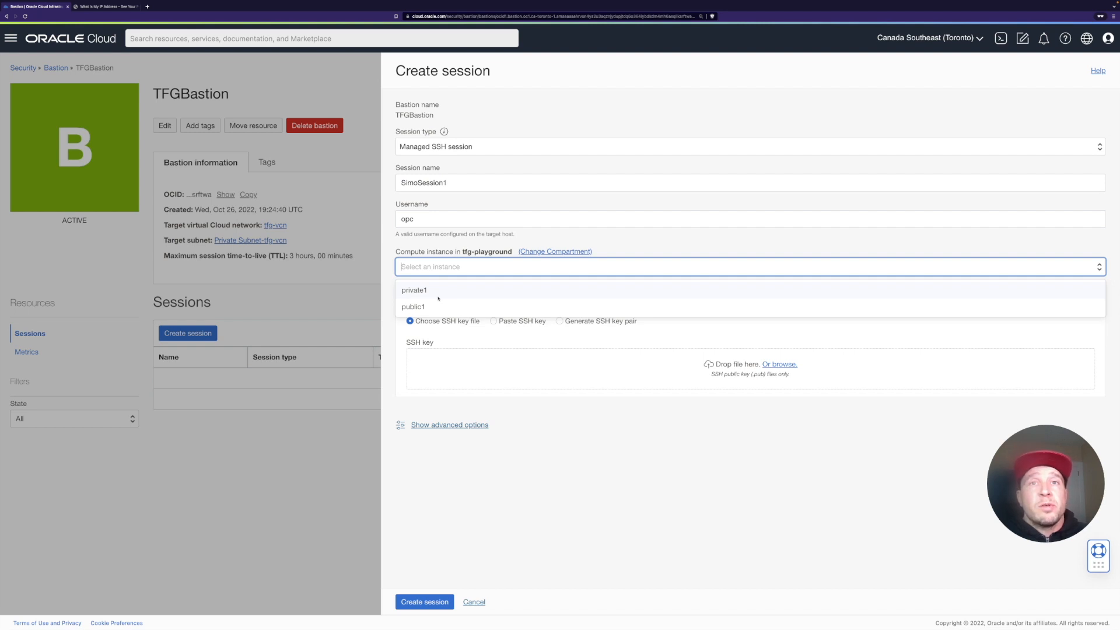
click(438, 291)
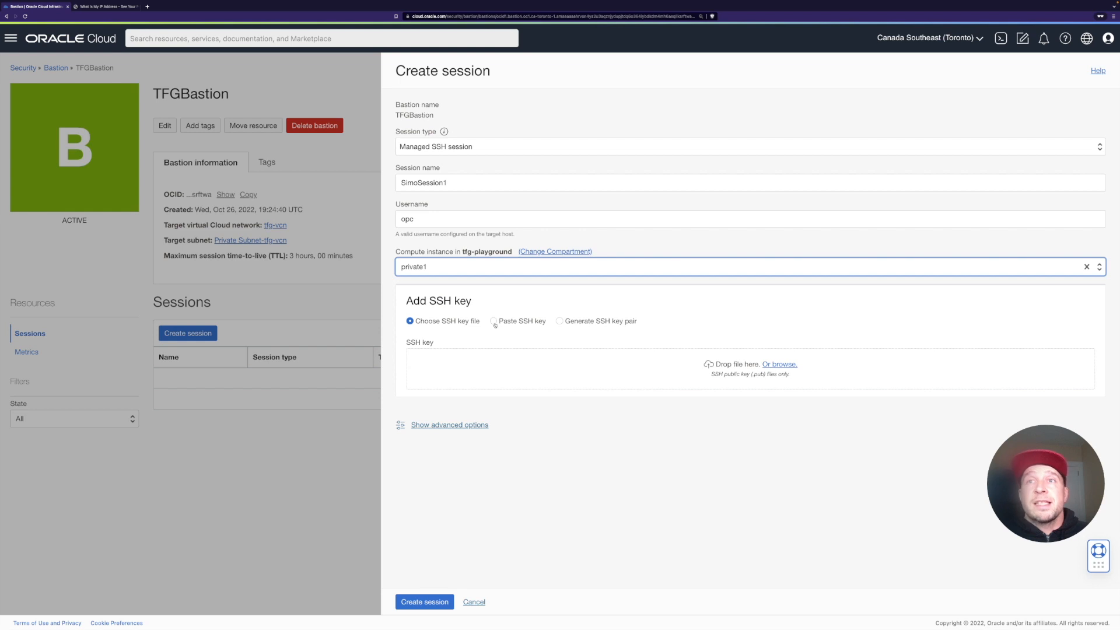
click(494, 322)
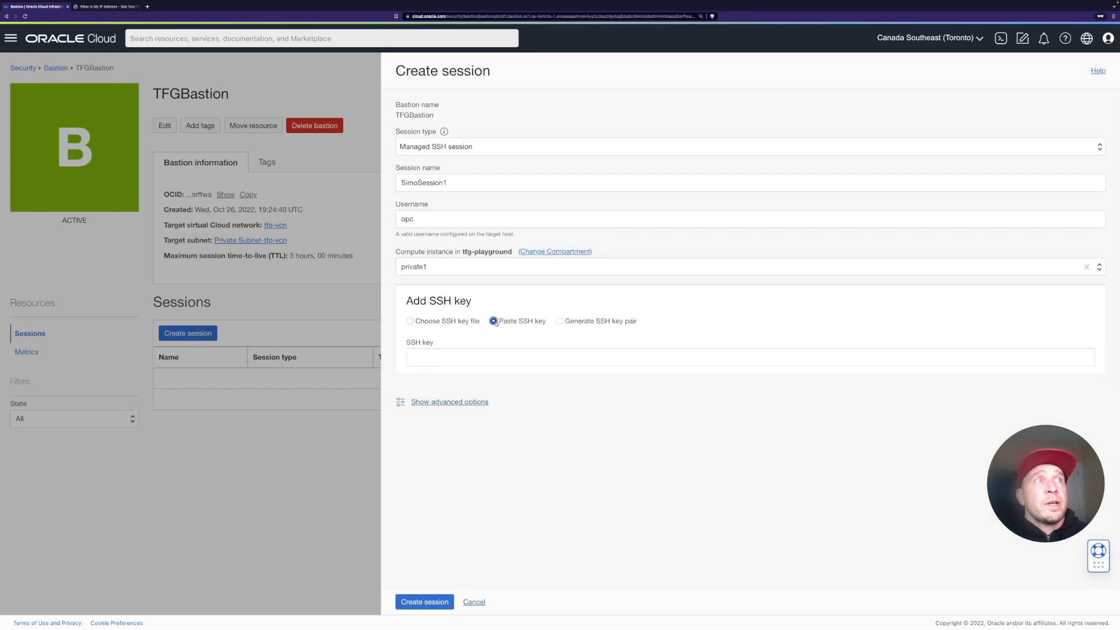
click(471, 359)
key(ctrl+v)
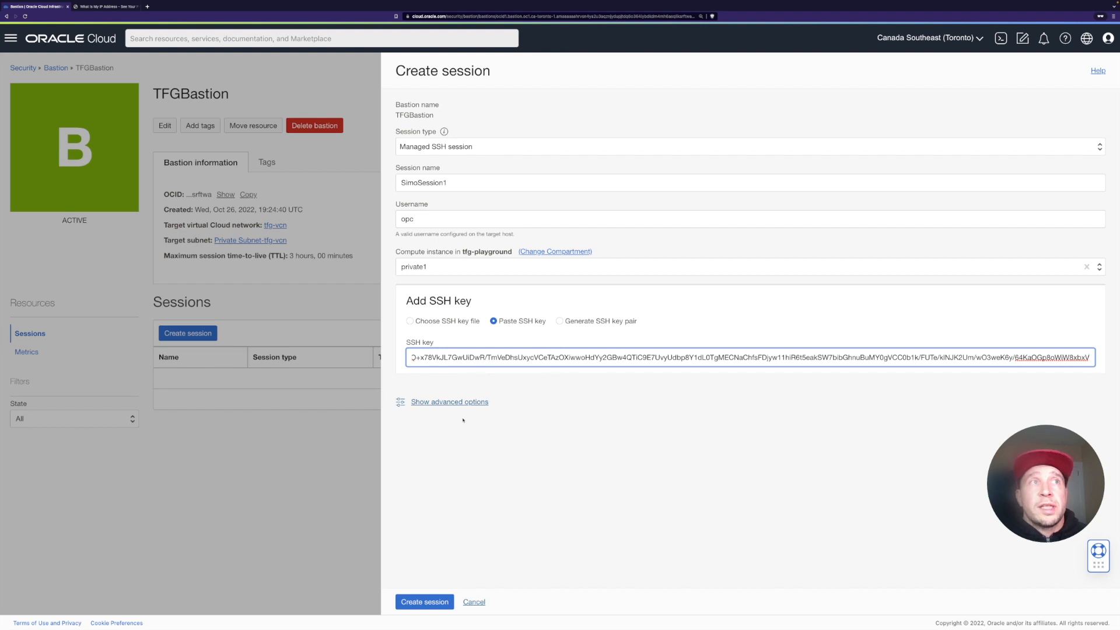
Step: Review the advanced session options, keeping the time-to-live in minutes, and create the session
click(463, 412)
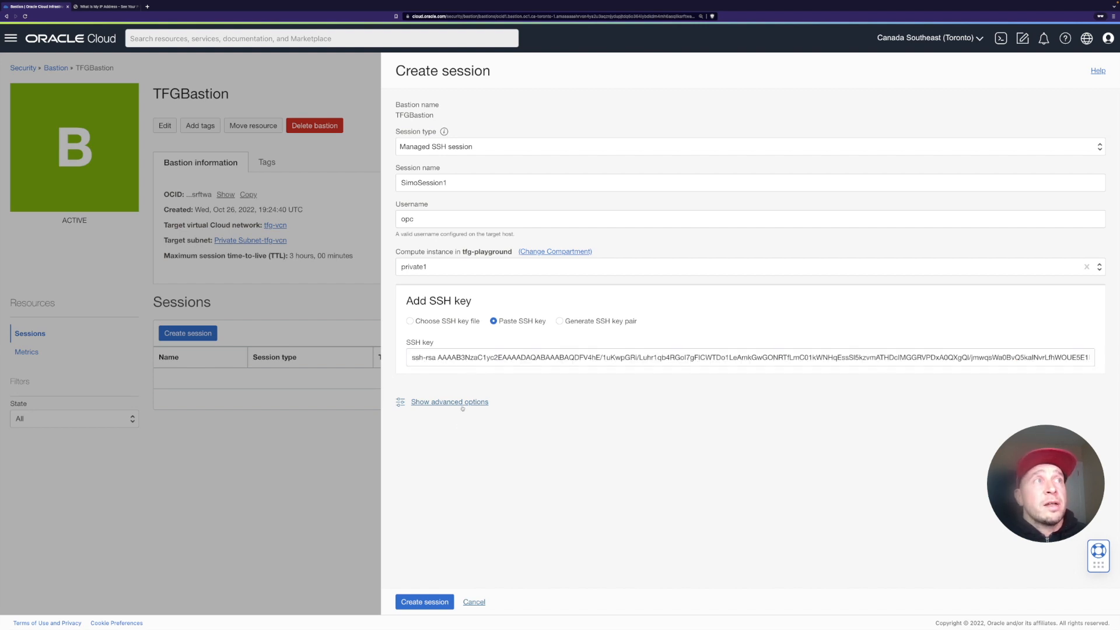
click(463, 403)
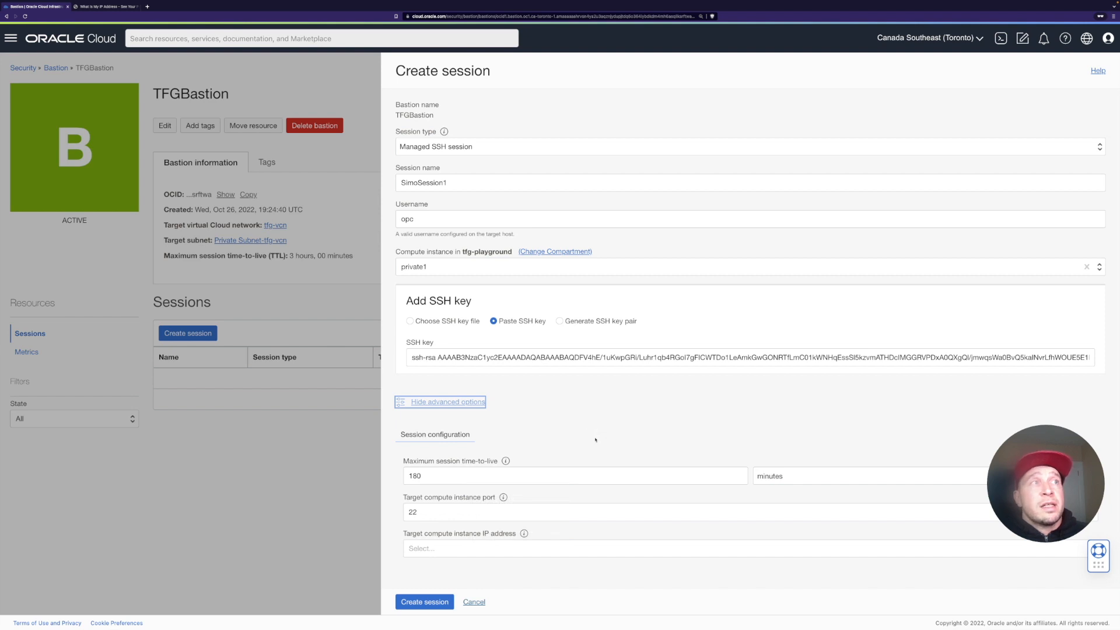
click(816, 474)
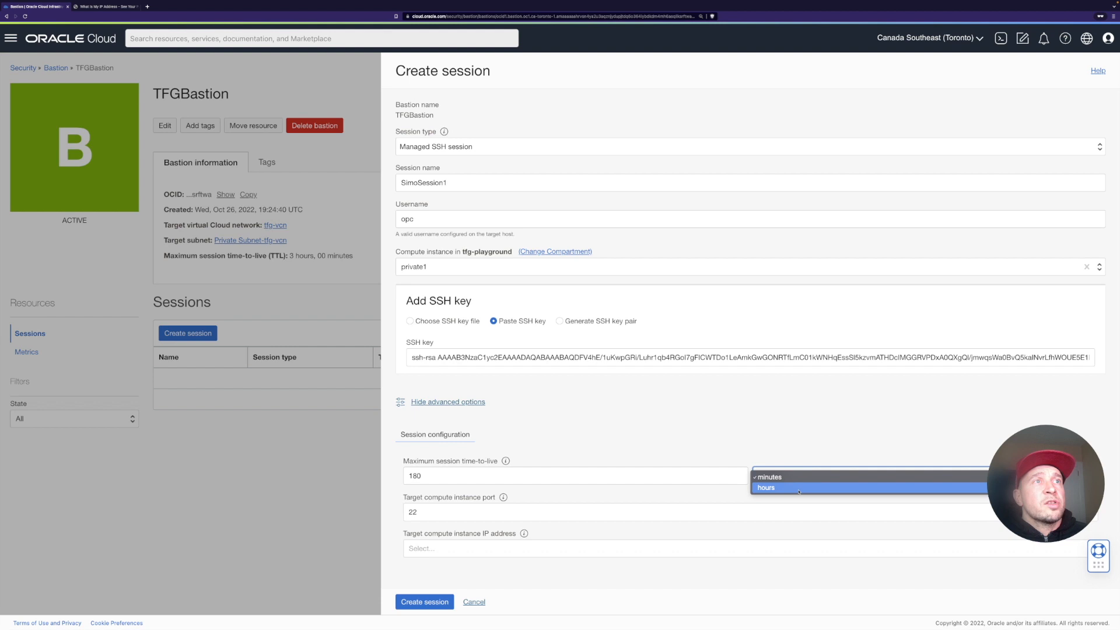
click(799, 489)
click(788, 475)
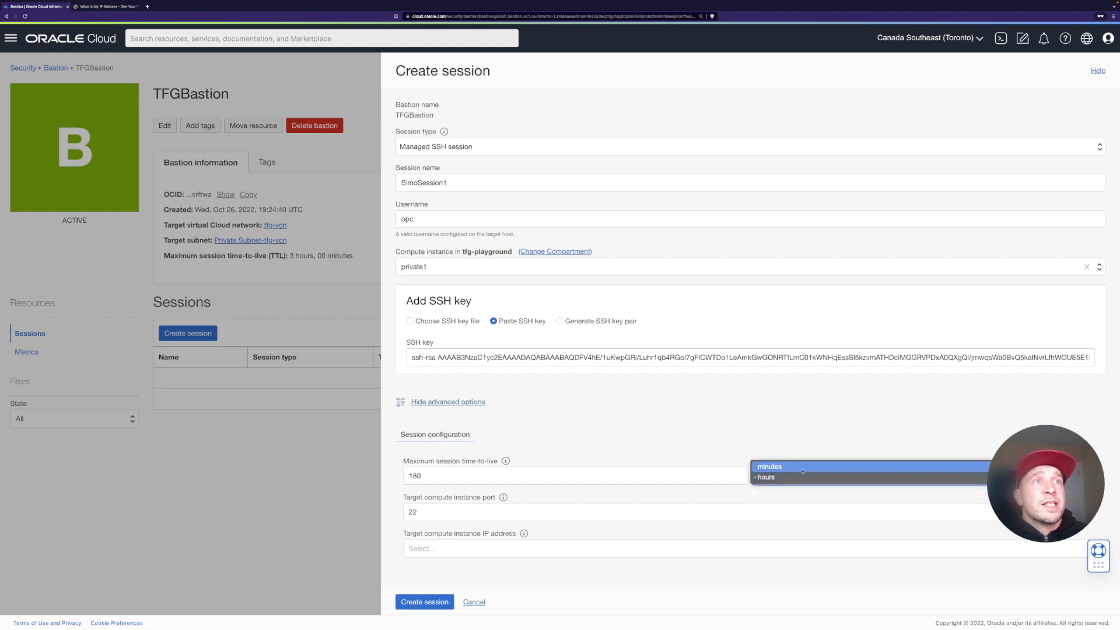
click(788, 466)
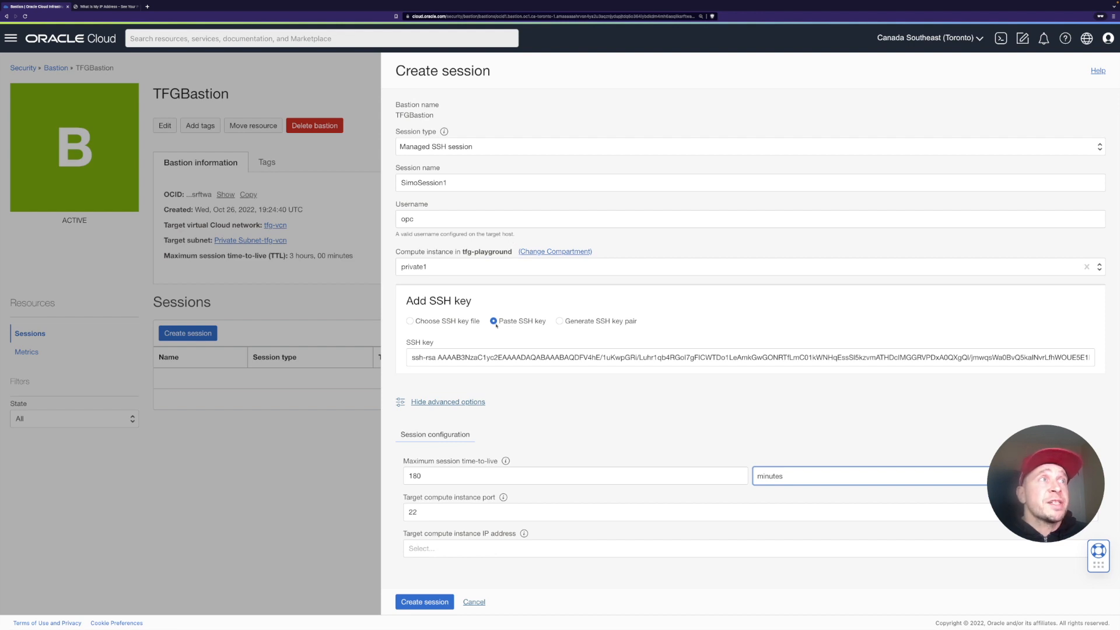
click(432, 603)
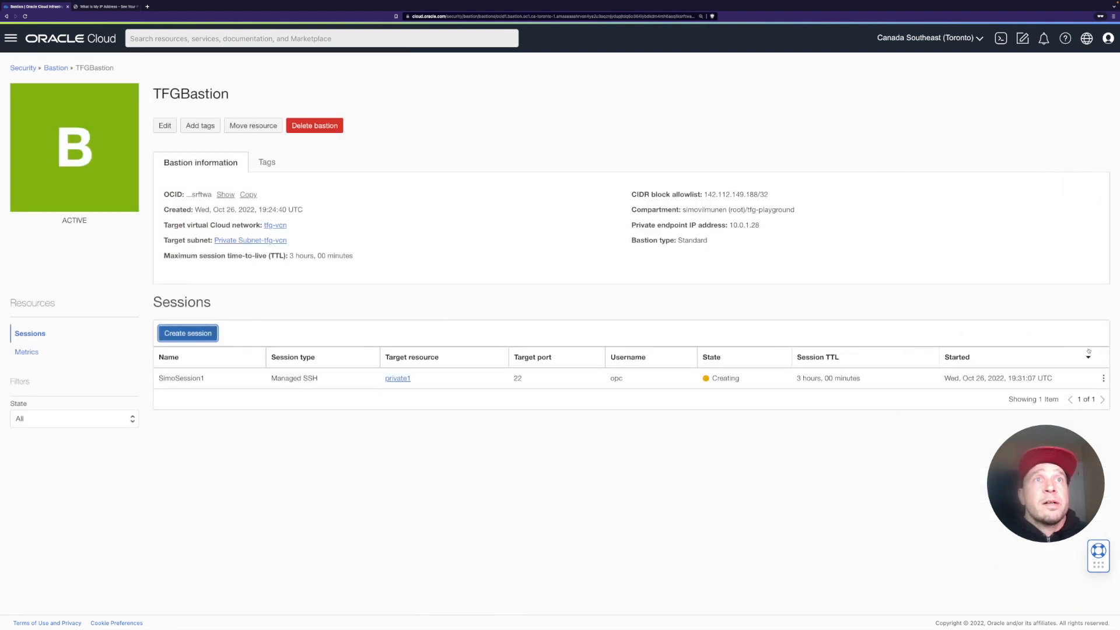
Step: Open the active session's SSH command and copy it
click(1104, 379)
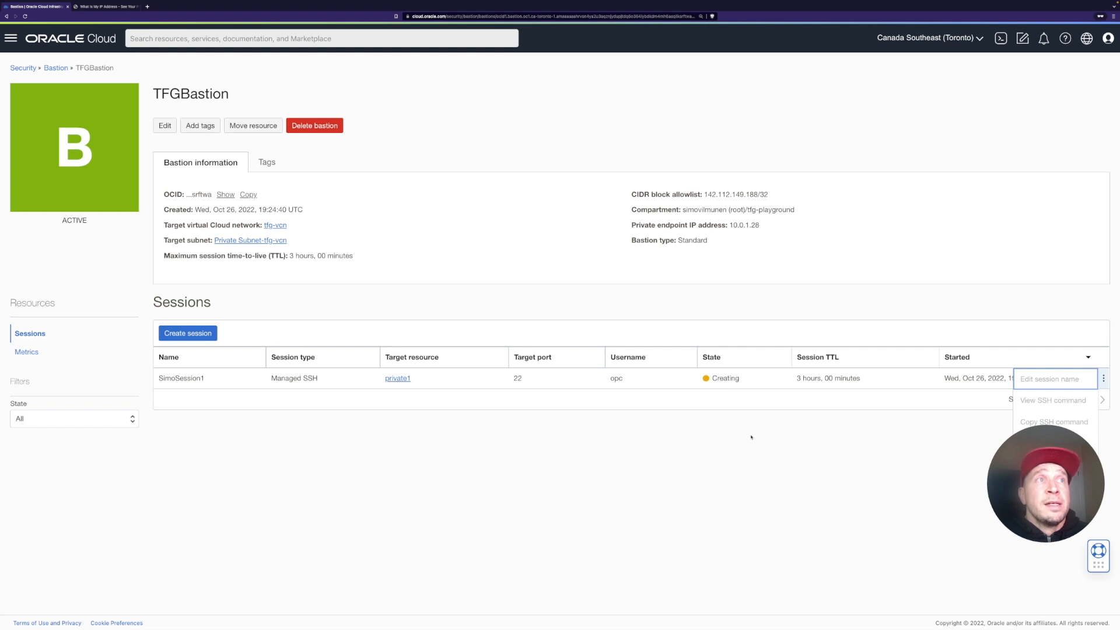
click(842, 434)
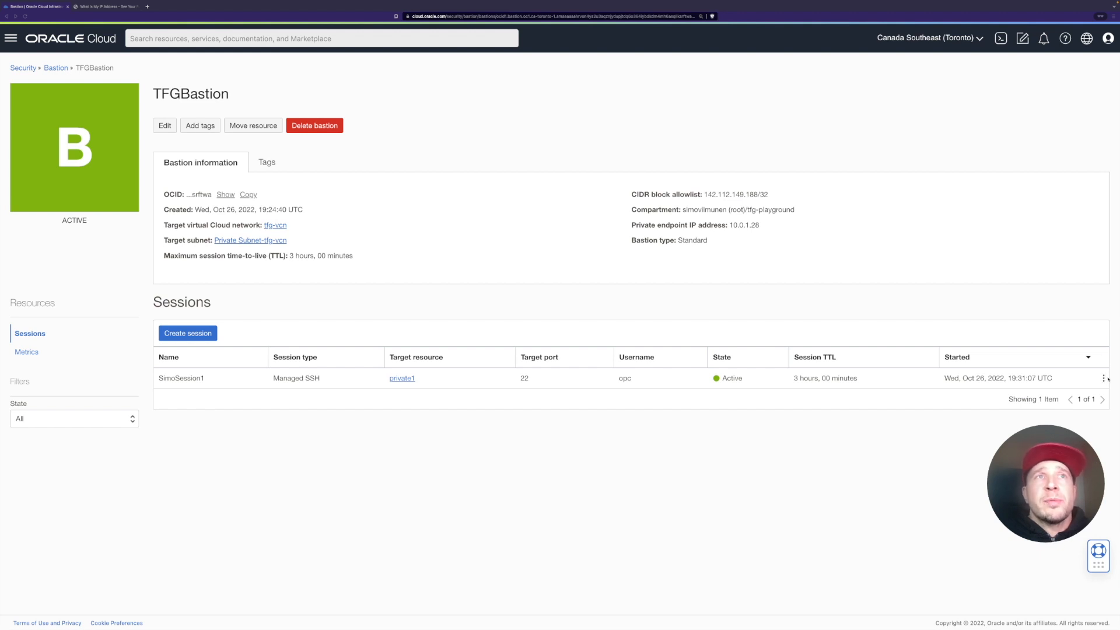
click(1103, 378)
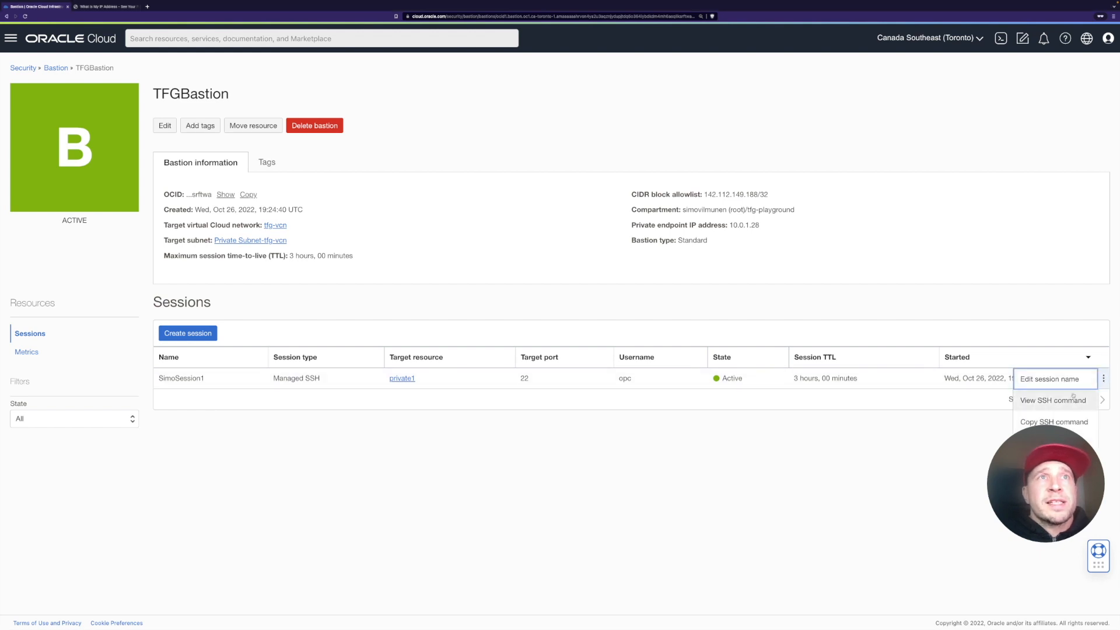
click(1054, 401)
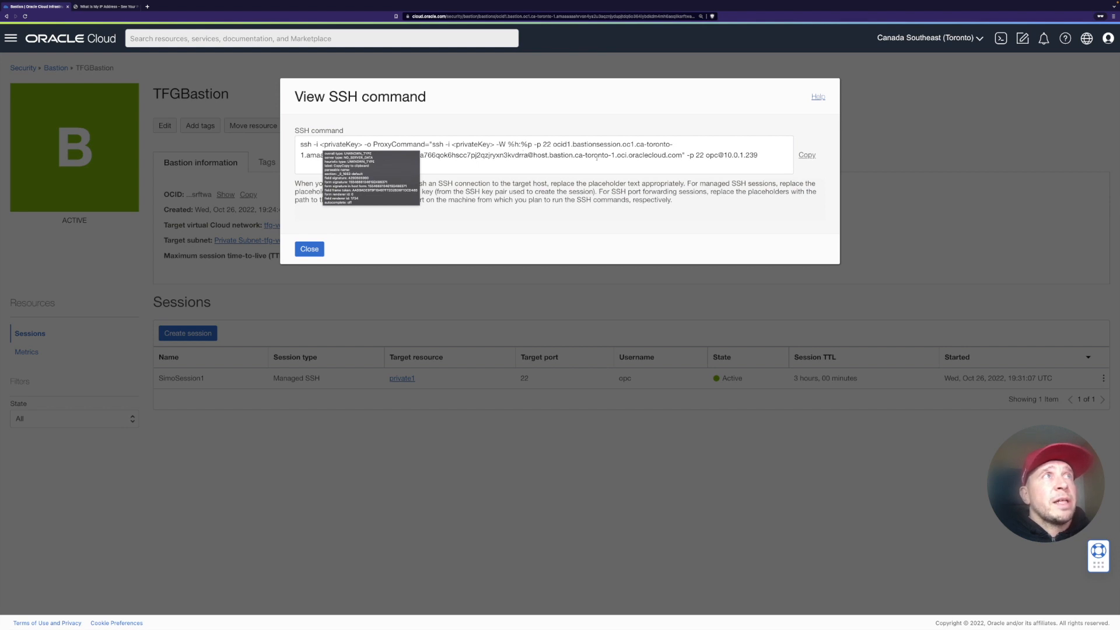
click(807, 155)
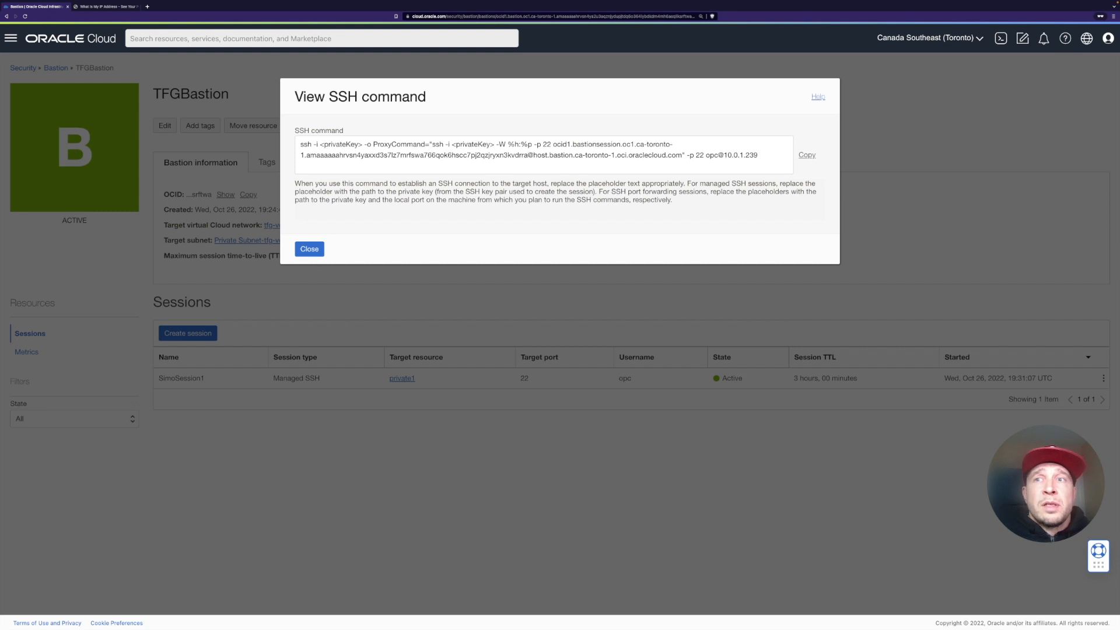
Step: Paste the SSH command into the terminal and replace the ProxyCommand's private key placeholder with tfg.ppk
key(super+Tab)
key(super+v)
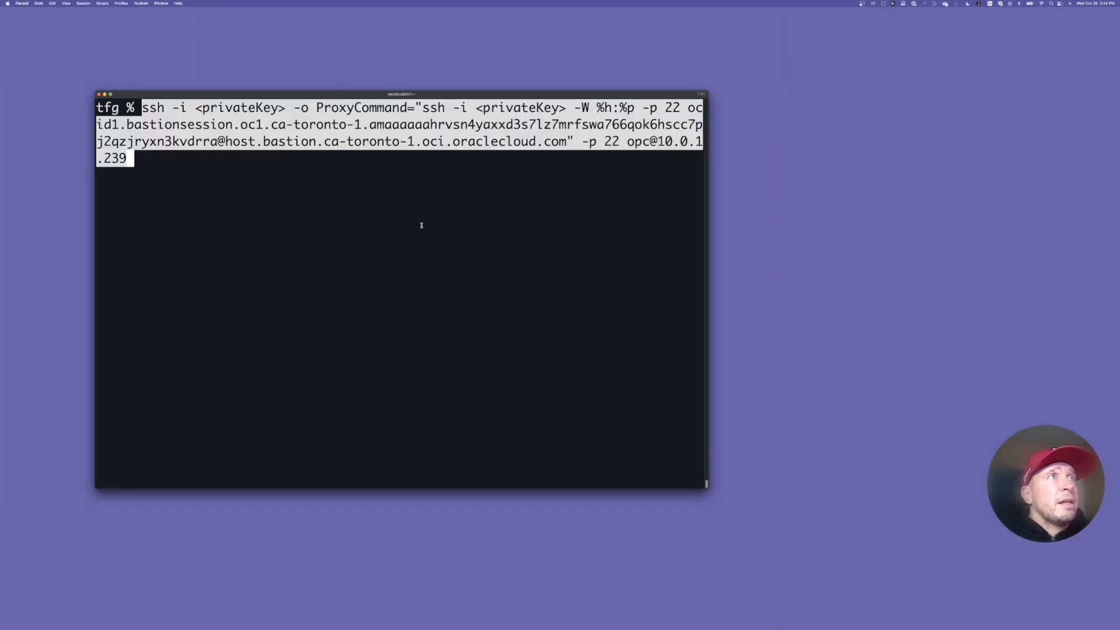
key(Left)
key(Left)
key(Left)
key(Left)
key(Left)
key(Left)
key(Left)
key(Left)
key(alt+Left)
key(alt+Left)
key(alt+Left)
key(alt+Left)
key(alt+Left)
key(alt+Left)
key(alt+Left)
key(alt+Left)
key(alt+Left)
key(alt+Left)
key(alt+Left)
key(Left)
key(BackSpace)
key(BackSpace)
key(BackSpace)
key(BackSpace)
key(BackSpace)
key(BackSpace)
key(BackSpace)
key(BackSpace)
key(BackSpace)
key(BackSpace)
key(BackSpace)
key(BackSpace)
text(tf)
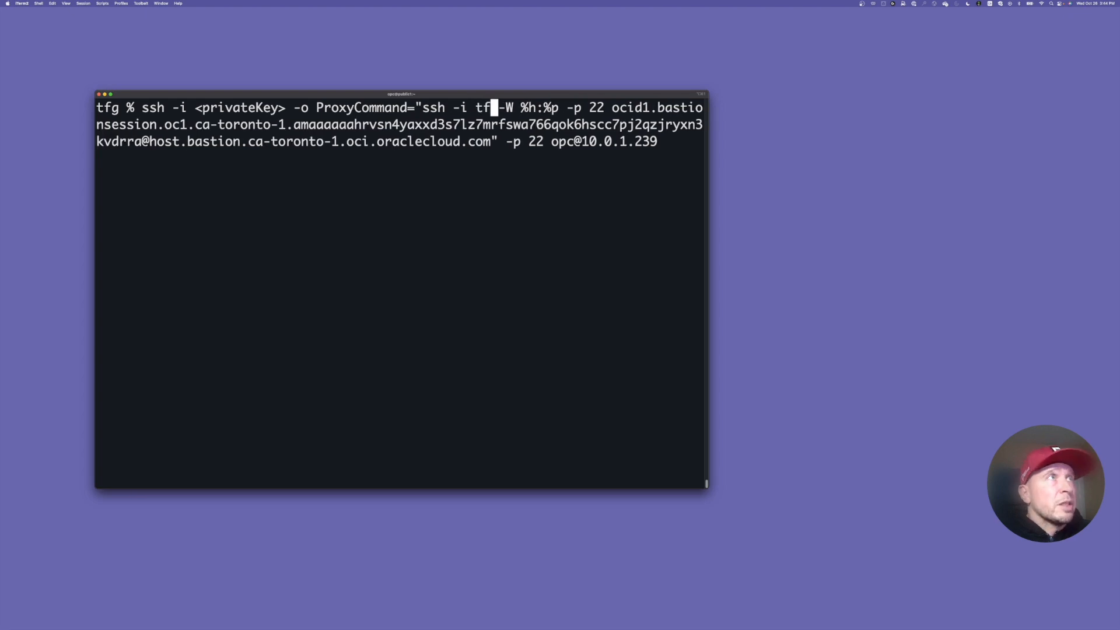
text(g.ppk)
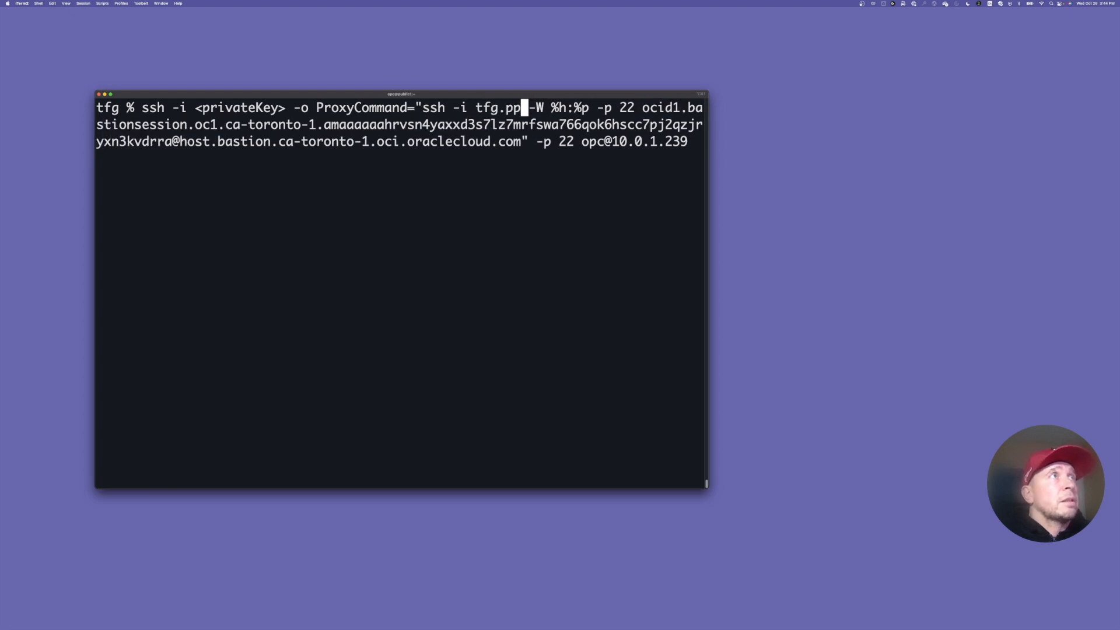
Step: Replace the outer command's private key placeholder with tfg.ppk
key(Left)
key(Left)
key(Left)
key(Left)
key(Left)
key(Left)
key(Left)
key(Left)
key(Left)
key(Left)
key(Left)
key(Left)
key(Left)
key(Left)
key(Left)
key(Left)
key(Left)
key(Left)
key(Left)
key(Left)
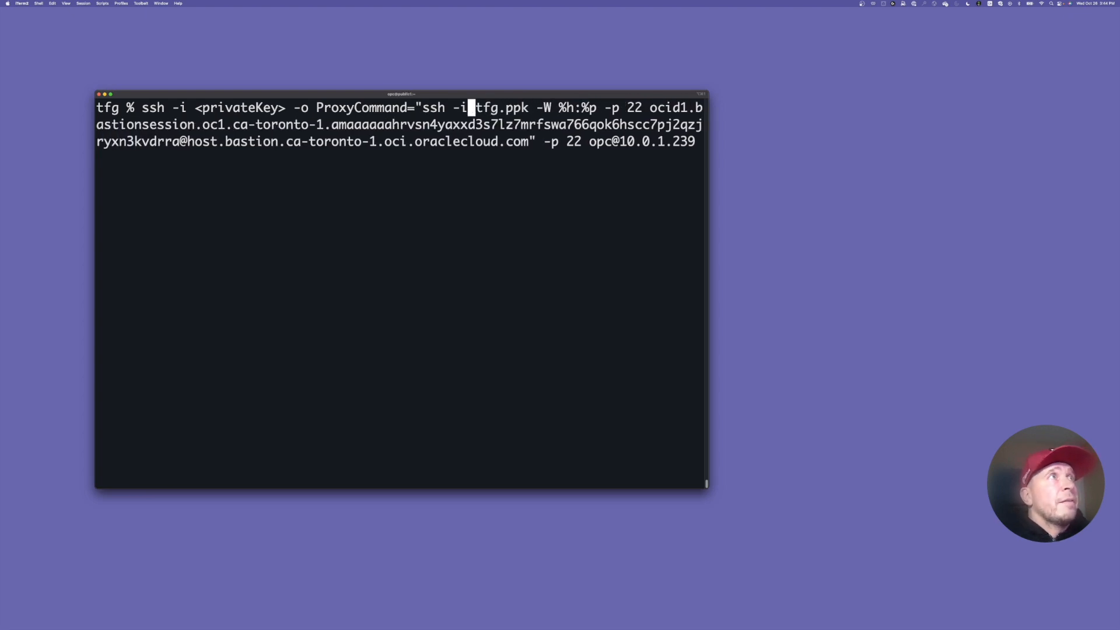
key(Left)
key(Left)
key(Left)
key(Left)
key(Left)
key(Left)
key(Left)
key(Left)
key(Left)
key(Left)
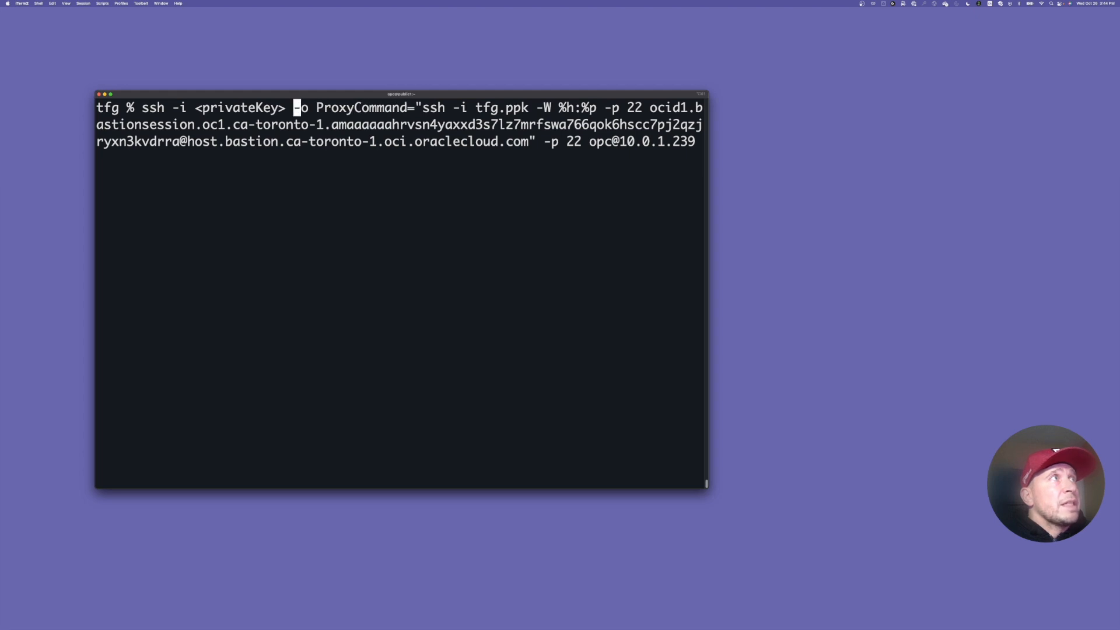
key(BackSpace)
key(BackSpace)
key(BackSpace)
key(BackSpace)
key(BackSpace)
key(BackSpace)
key(BackSpace)
key(BackSpace)
key(BackSpace)
key(BackSpace)
key(BackSpace)
key(BackSpace)
key(BackSpace)
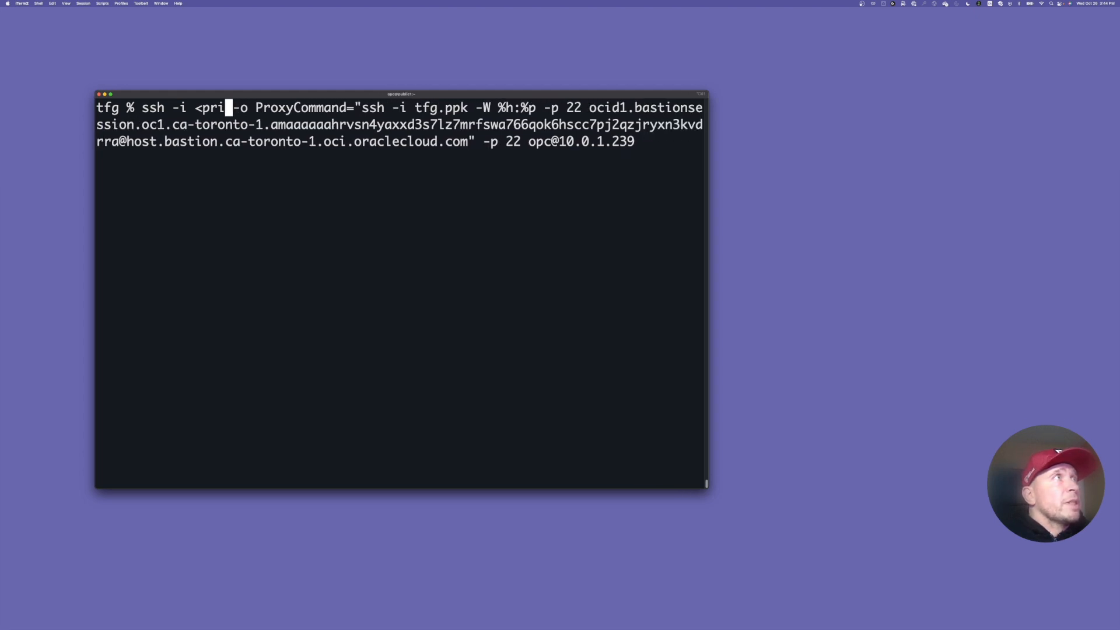
text(tfg)
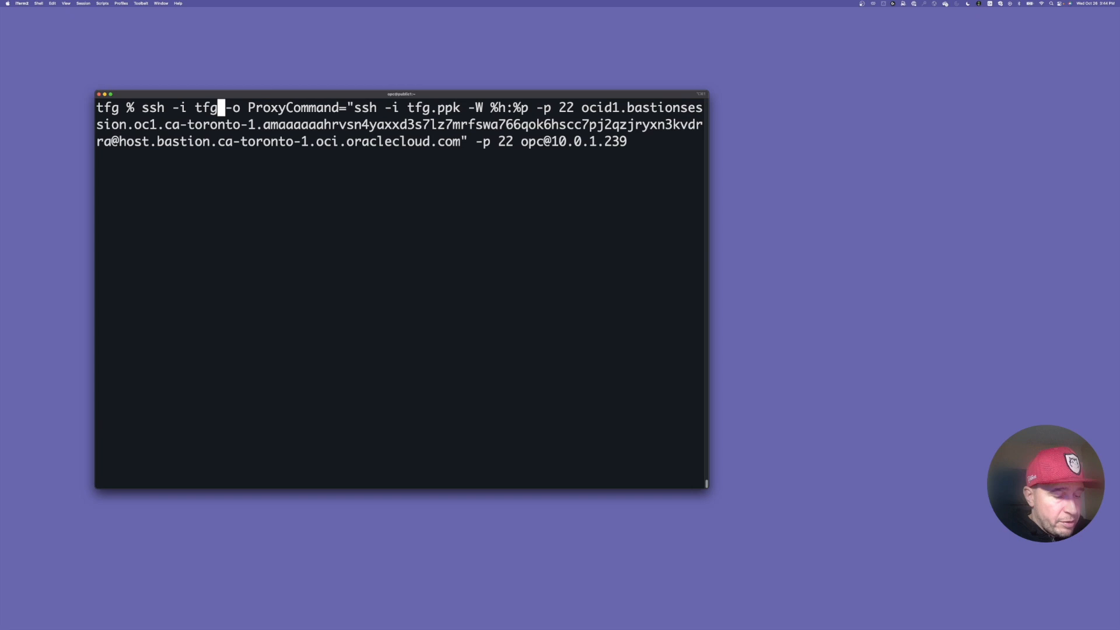
text(.ppk)
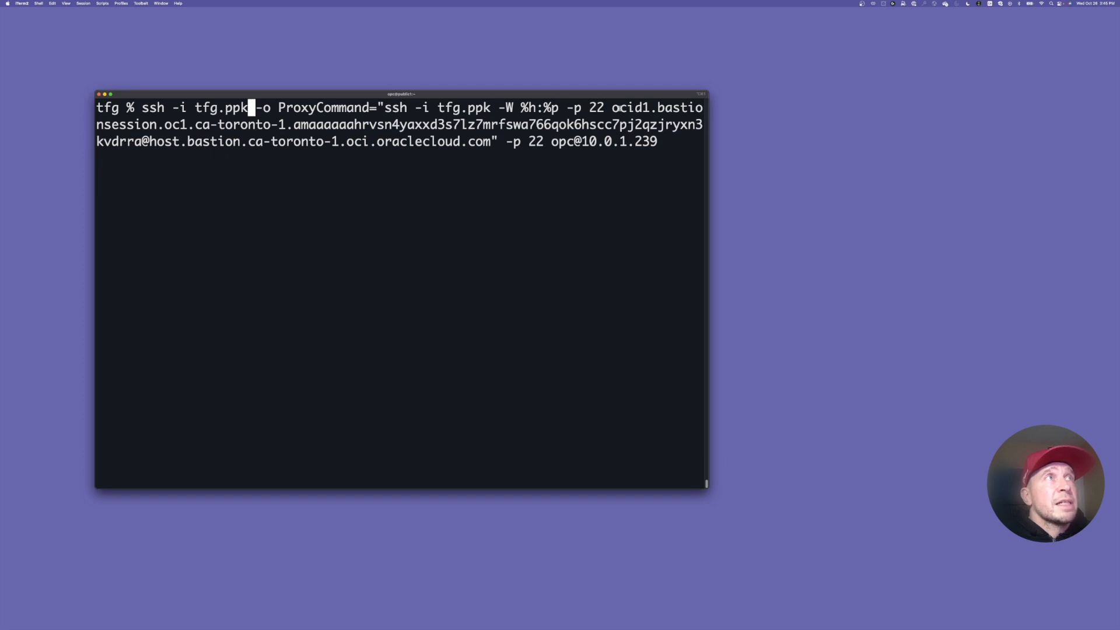
Step: Run the SSH command and accept the host's fingerprint with yes to connect to the private instance
drag(612, 107, 491, 141)
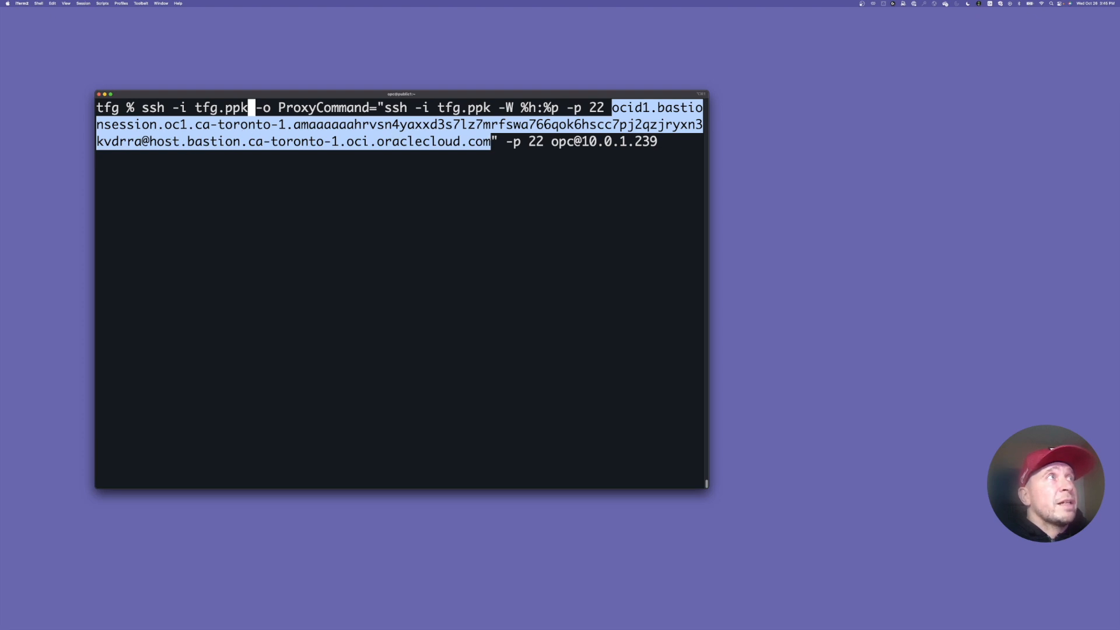
click(287, 139)
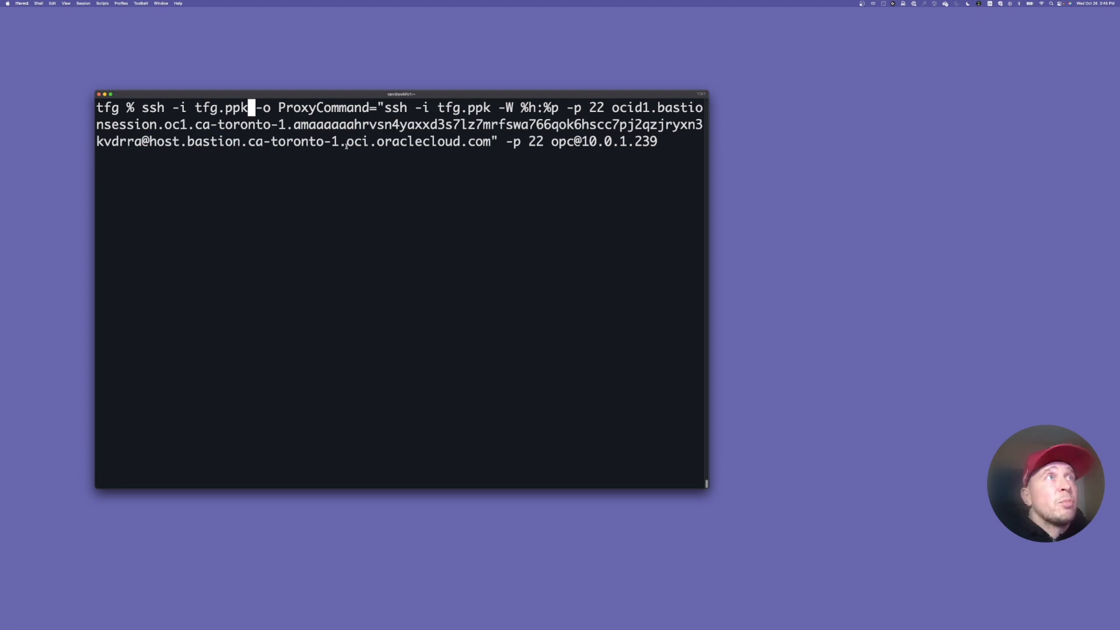
key(Return)
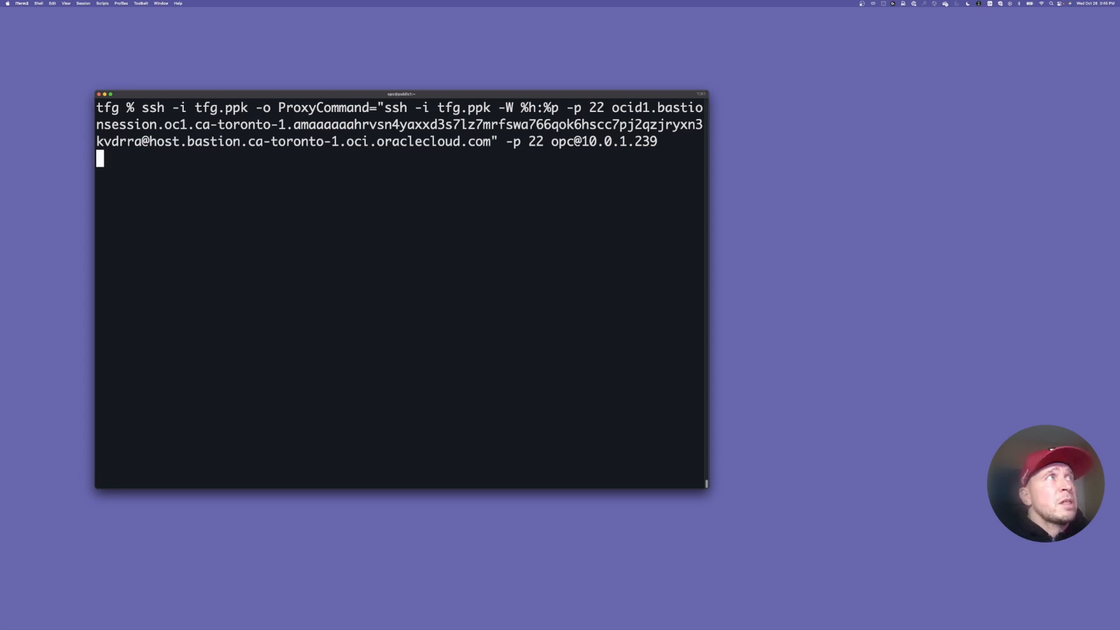
text(yes)
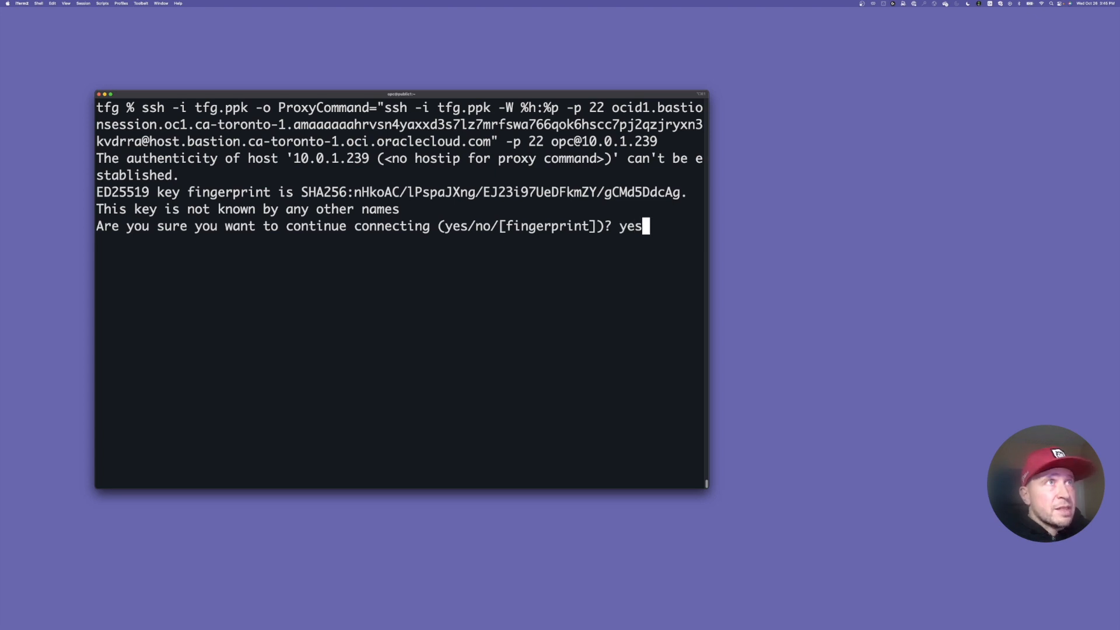
key(Return)
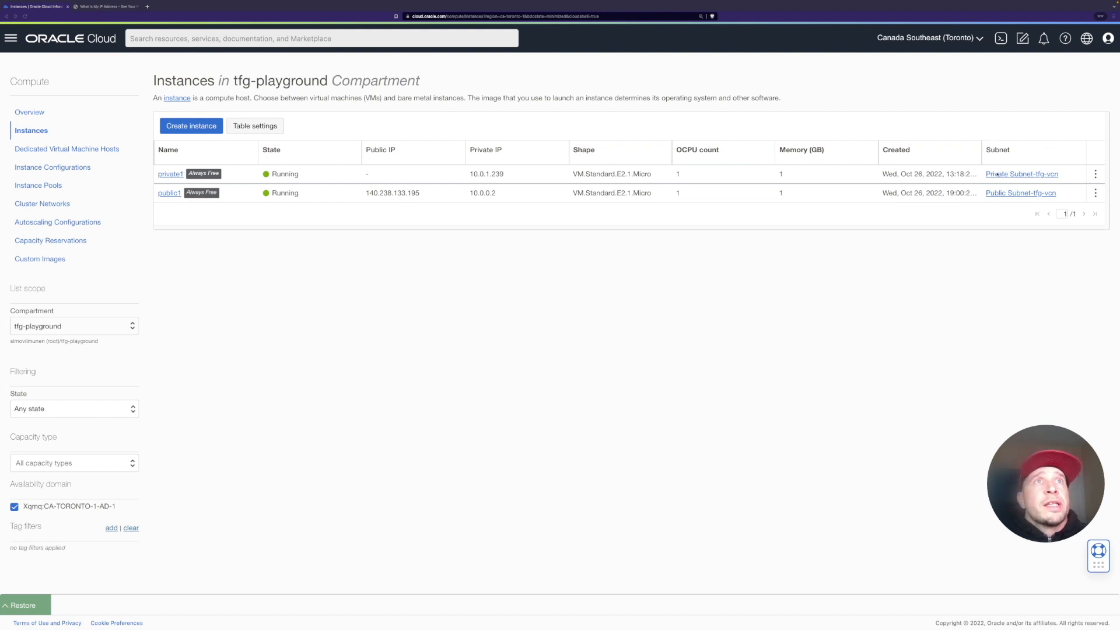
Step: Open Cloud Shell and set up private network access using VCN tfg-vcn and Private Subnet-tfg-vcn
click(1001, 39)
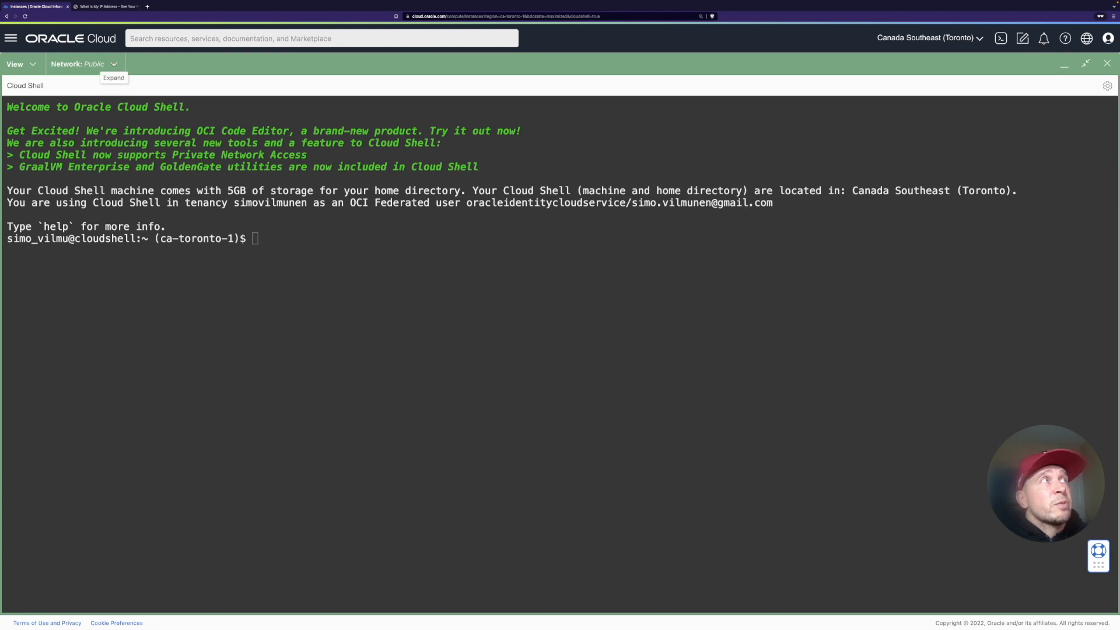
click(93, 64)
click(92, 108)
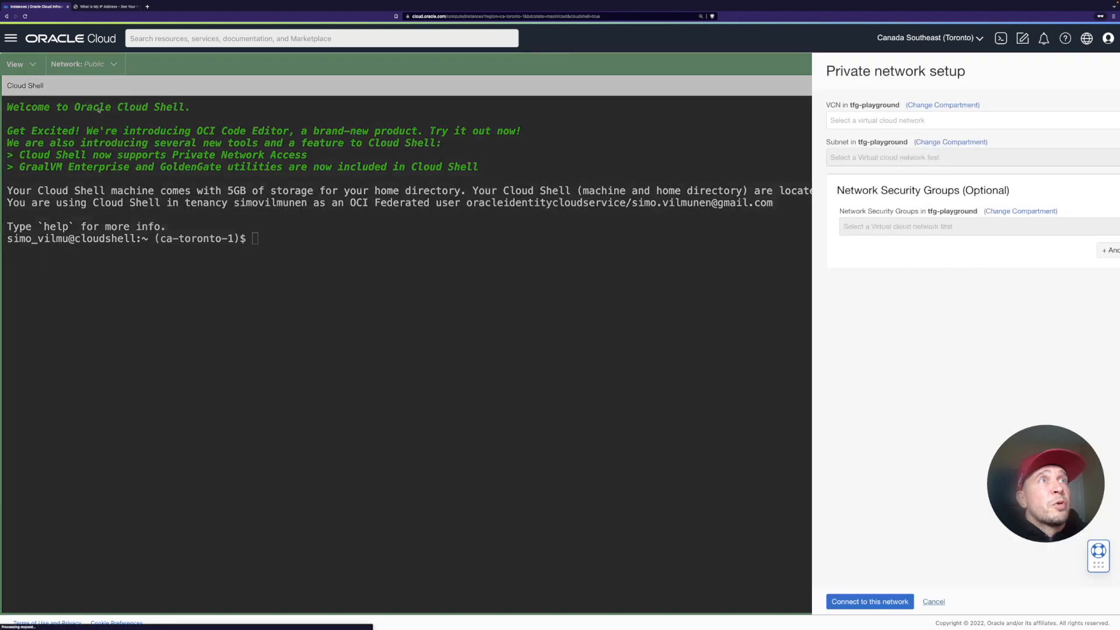
click(820, 127)
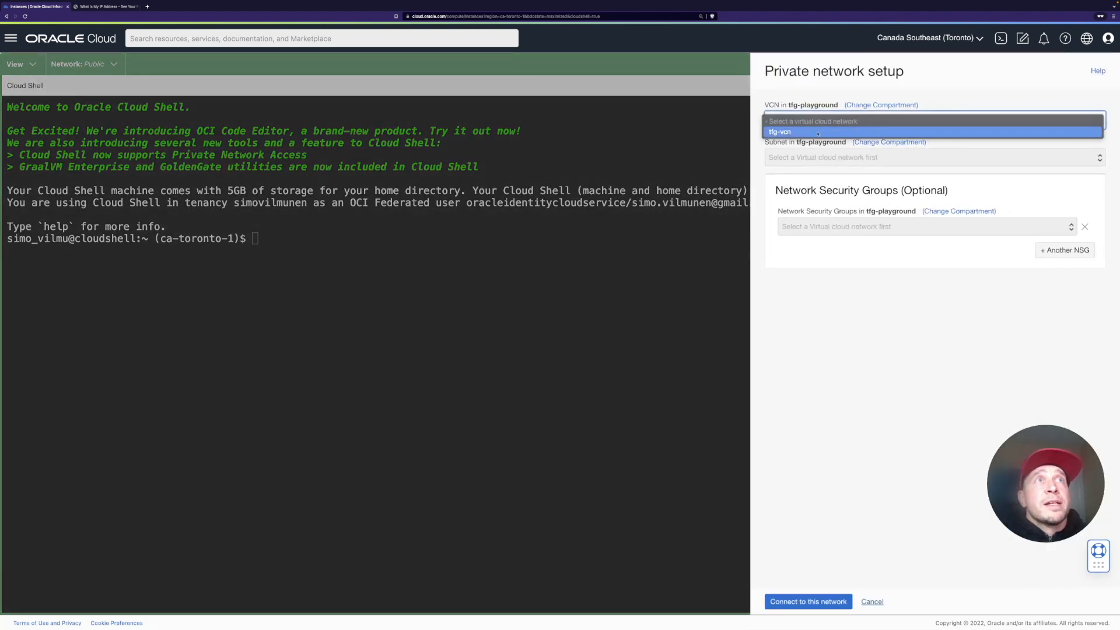
click(828, 133)
click(832, 155)
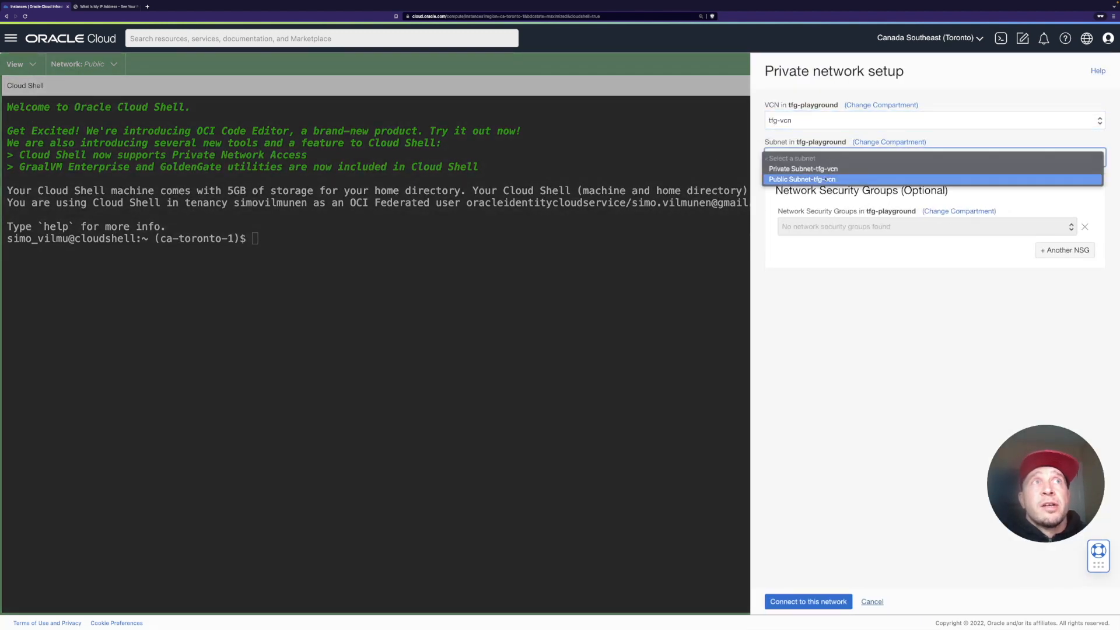
click(826, 169)
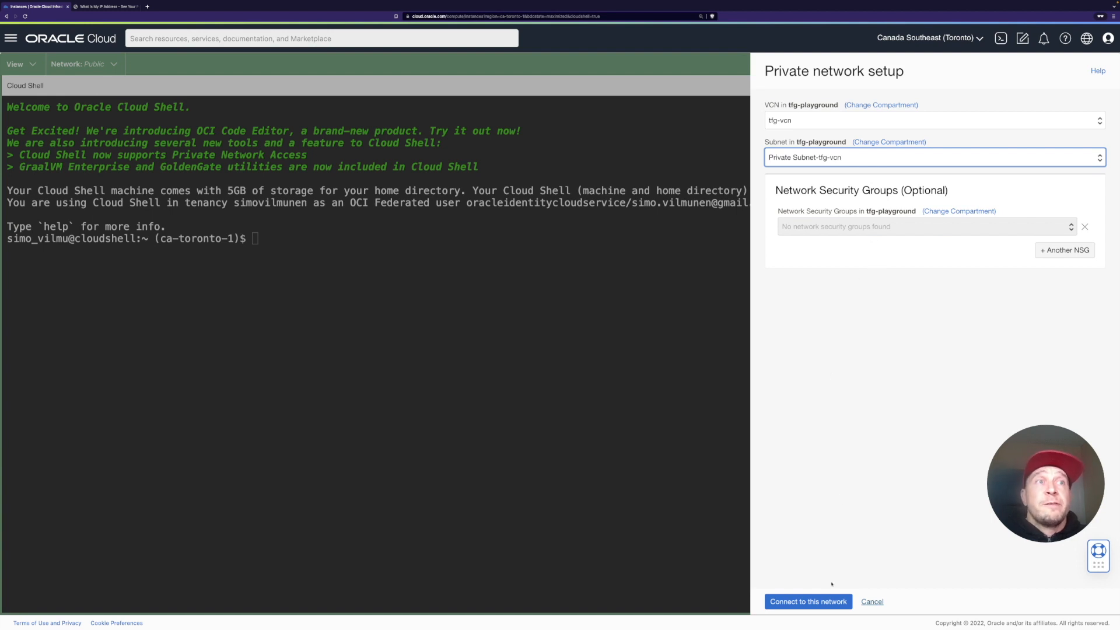
click(814, 602)
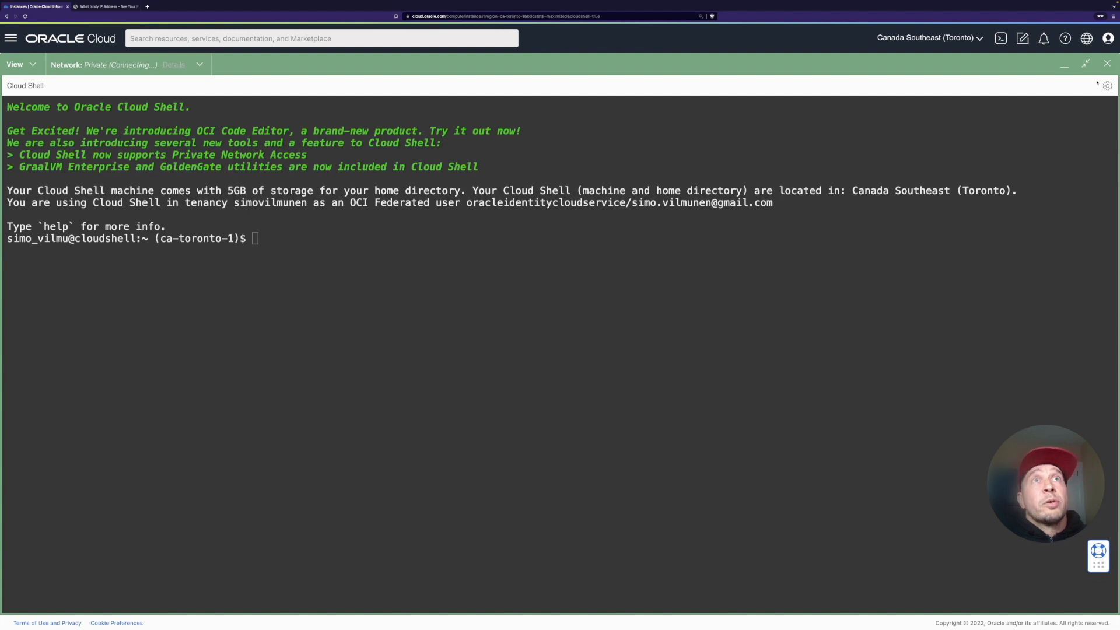
Step: Copy the private1 instance's private IP address and reopen Cloud Shell
click(1065, 68)
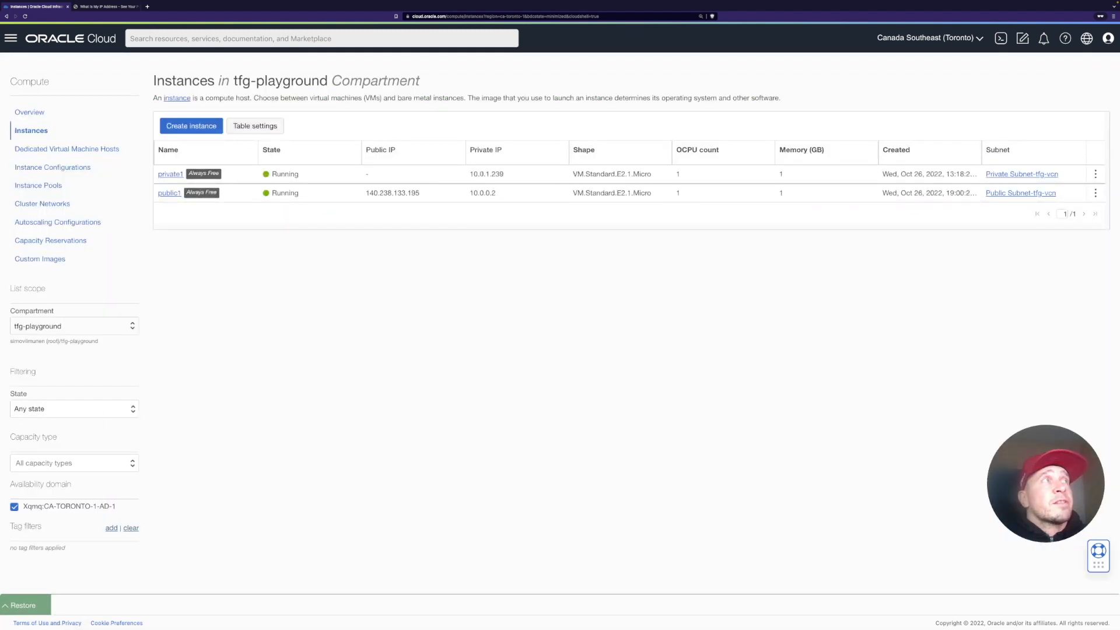
double_click(486, 173)
key(super+c)
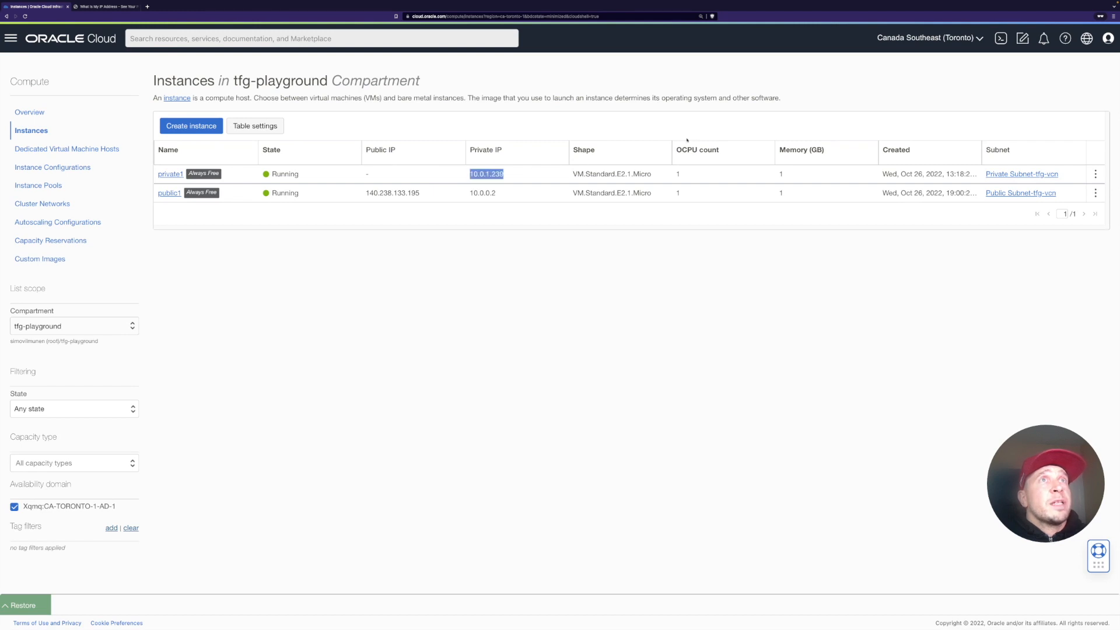
click(1002, 38)
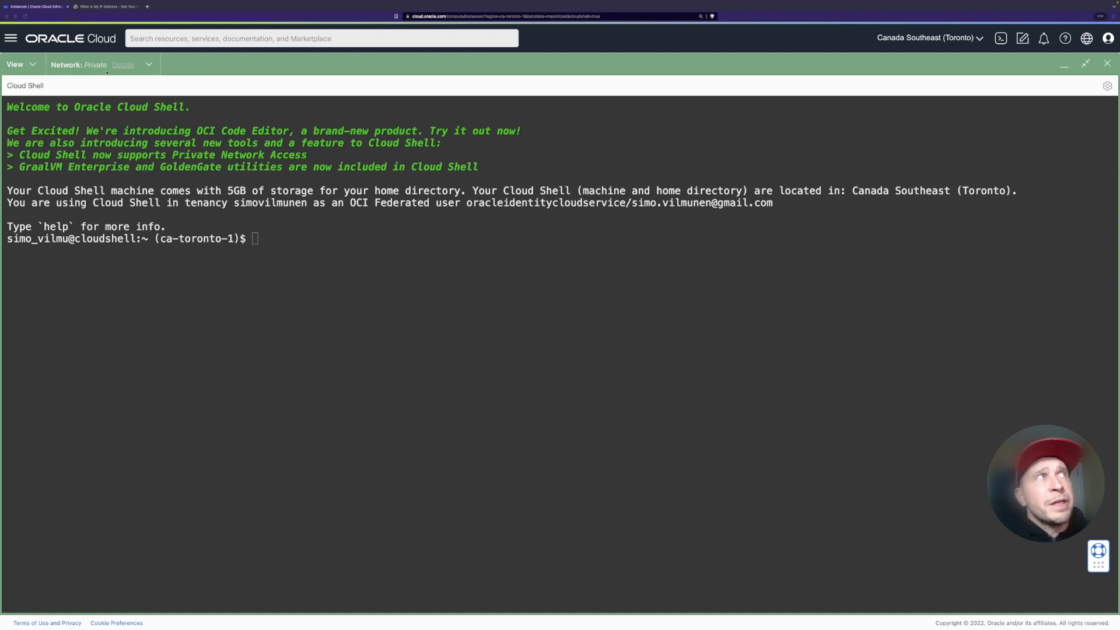
click(122, 65)
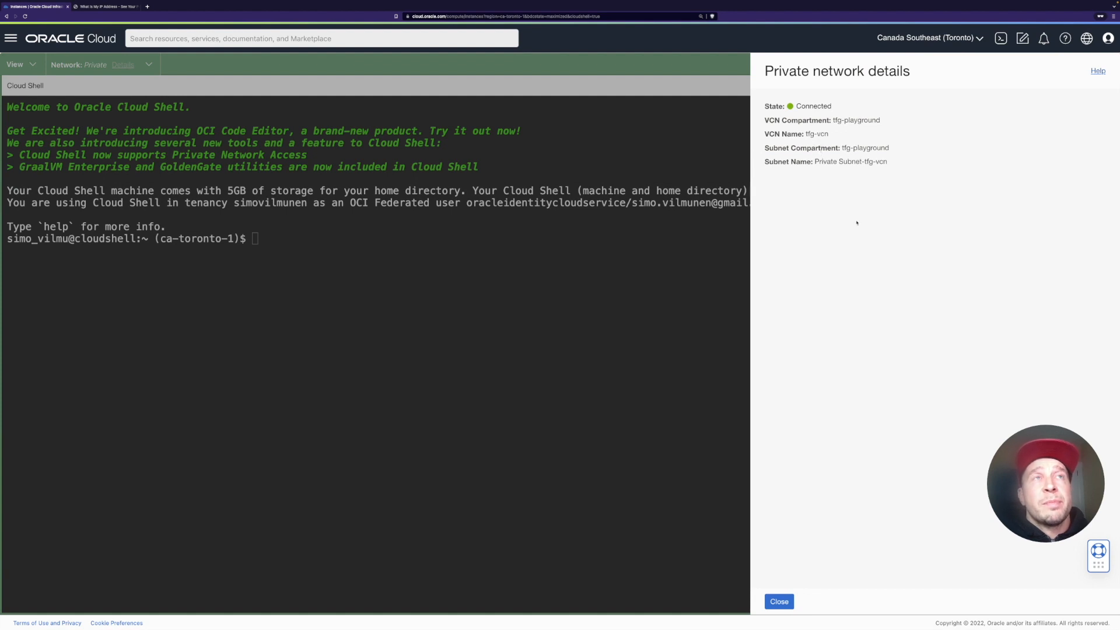
click(780, 602)
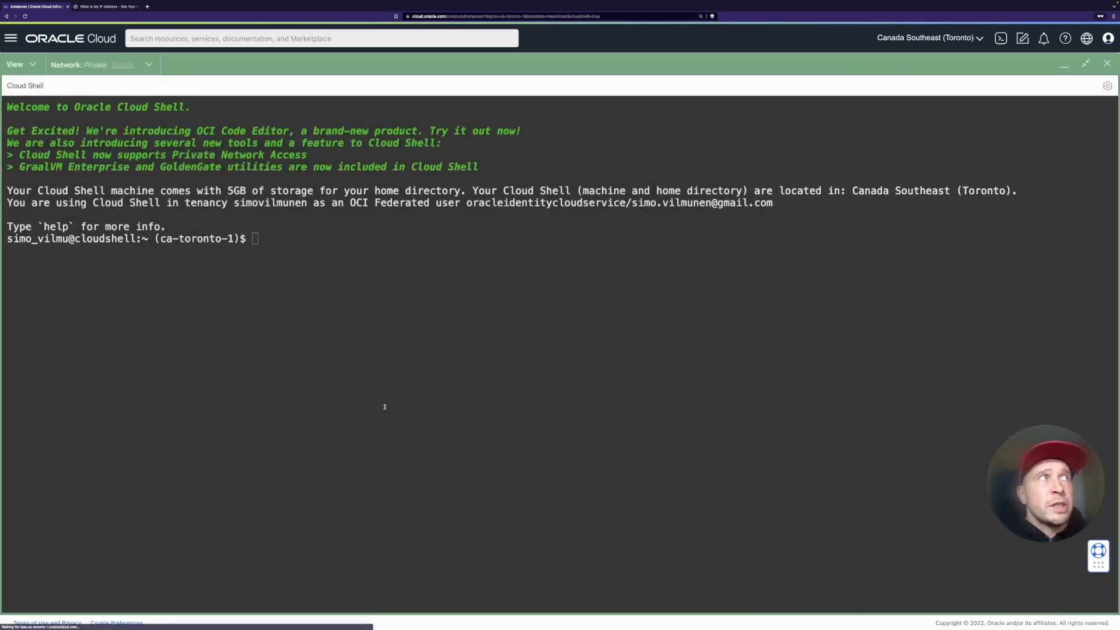
text(ssh )
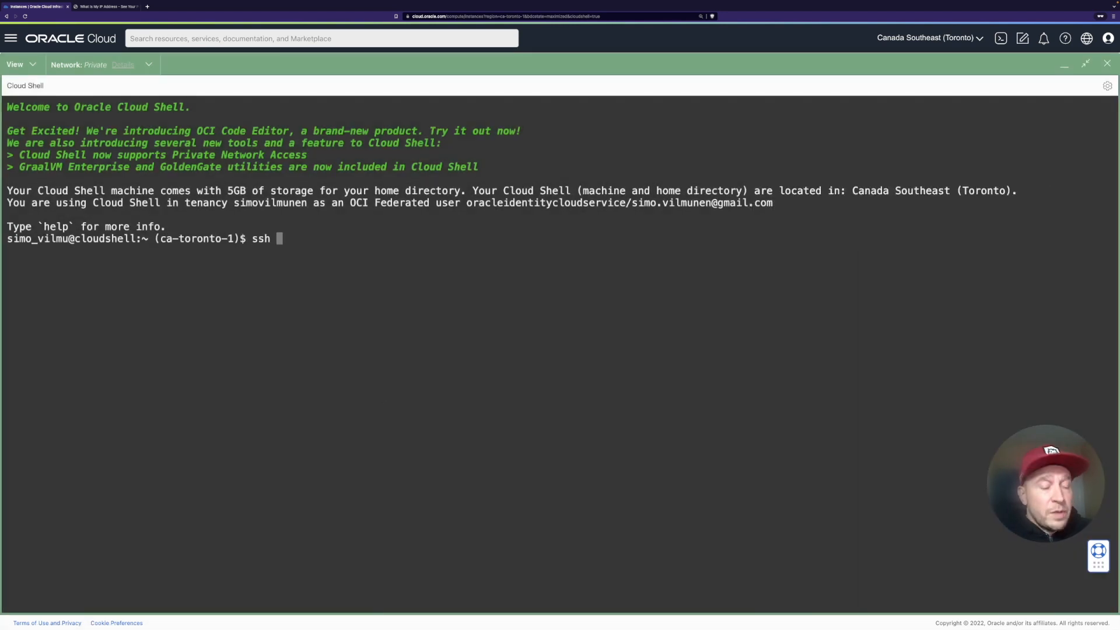
text(-i )
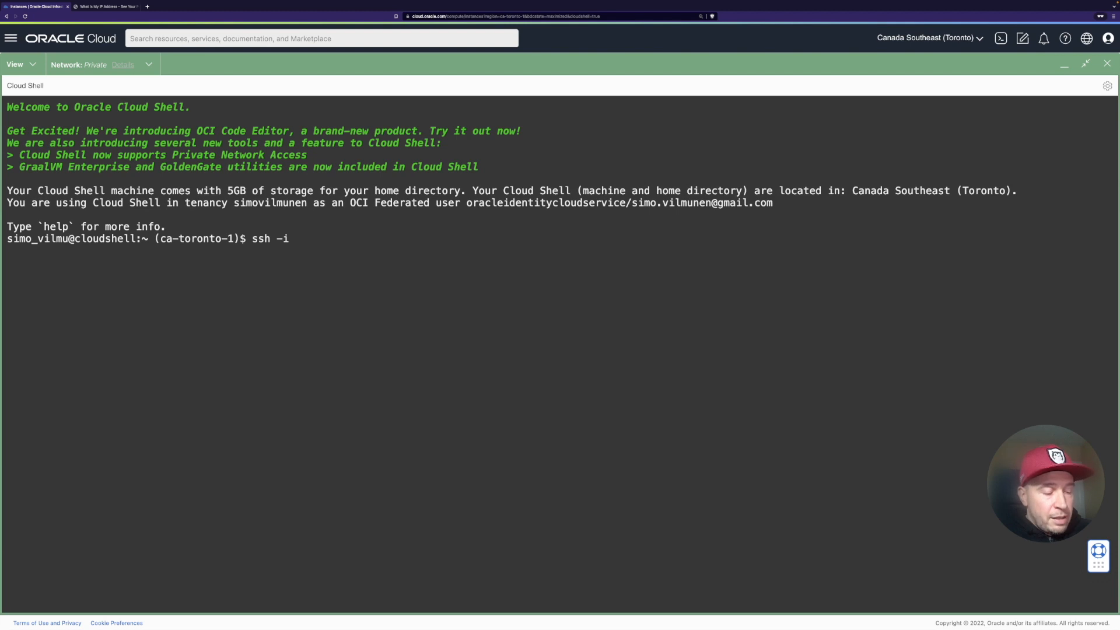
text(tf)
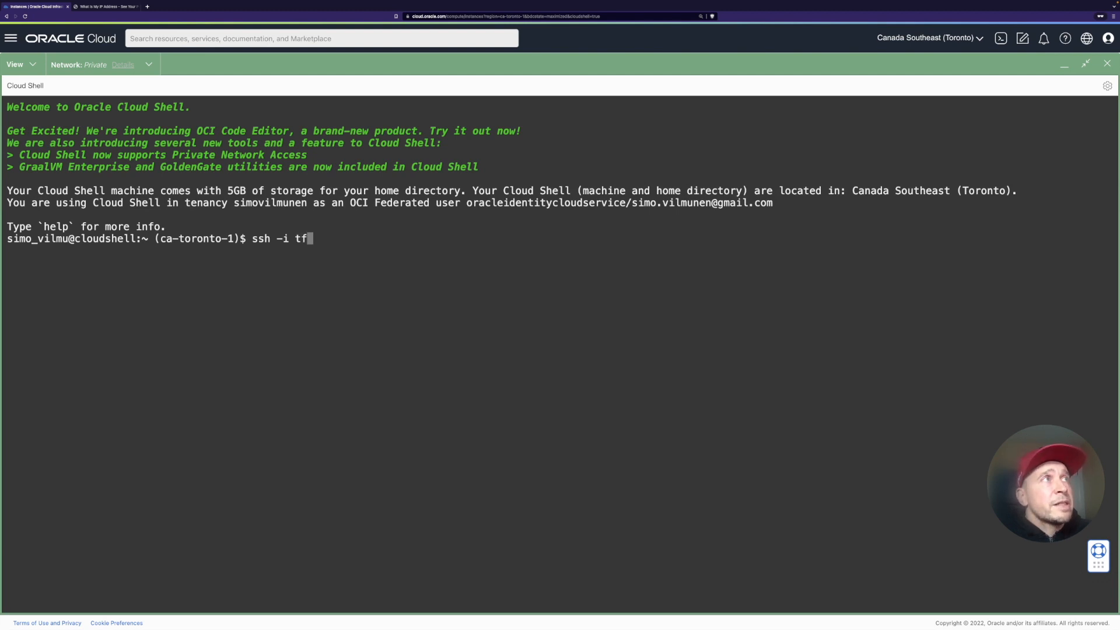
key(Tab)
text(opc@)
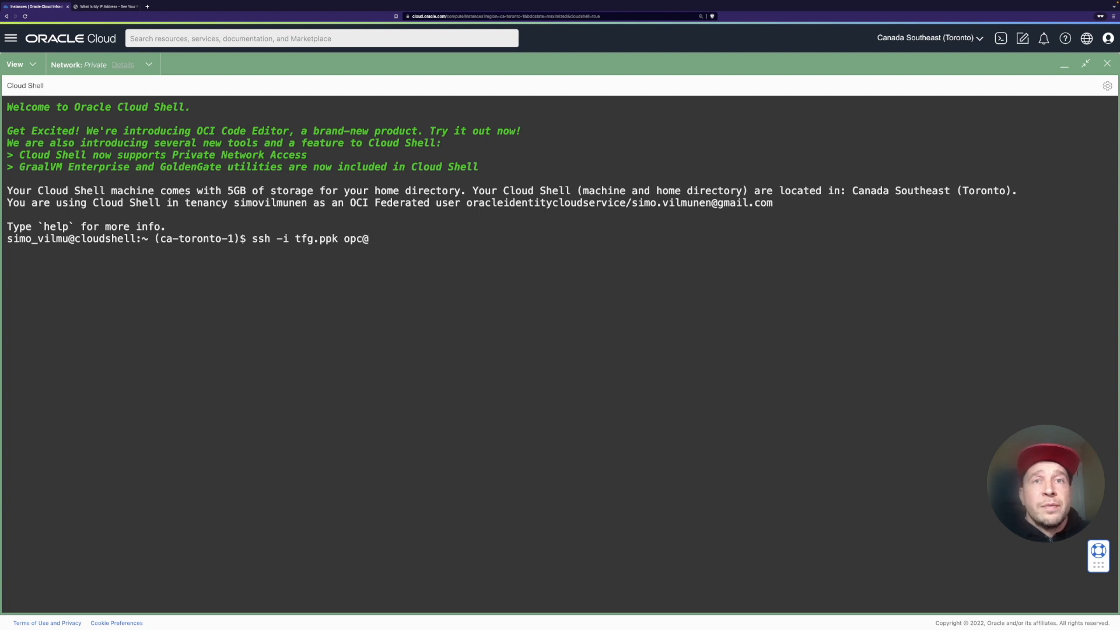
key(super+v)
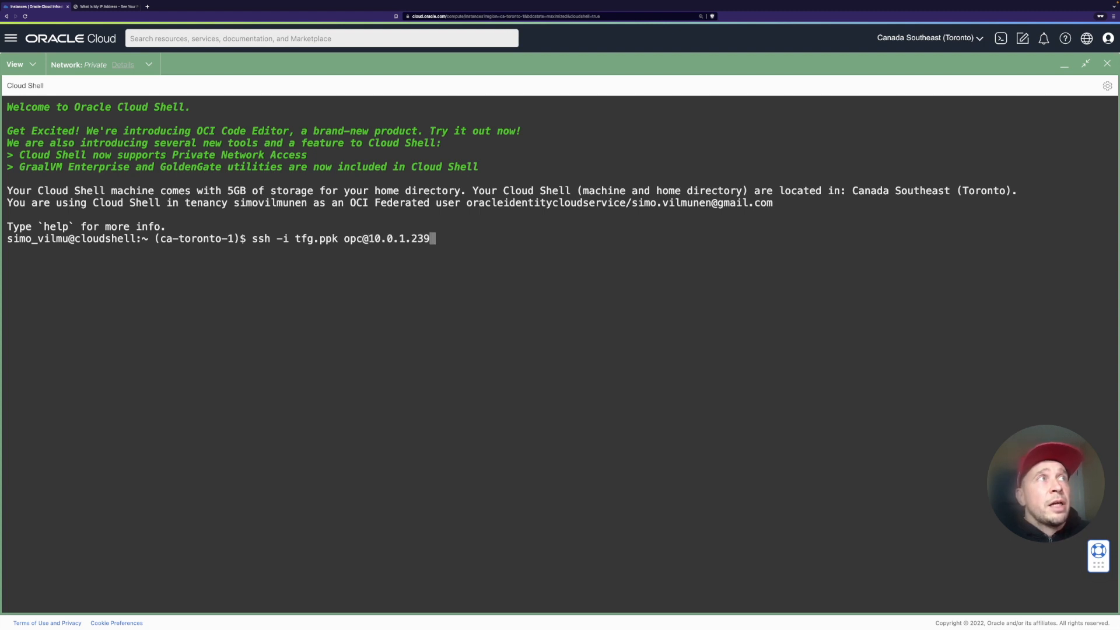
key(Return)
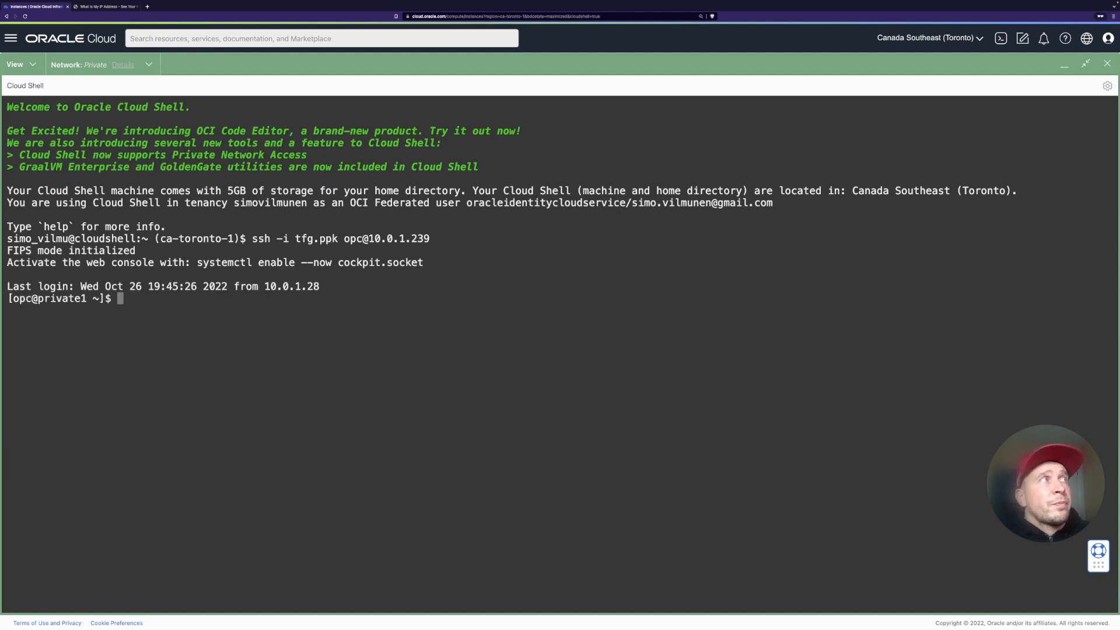